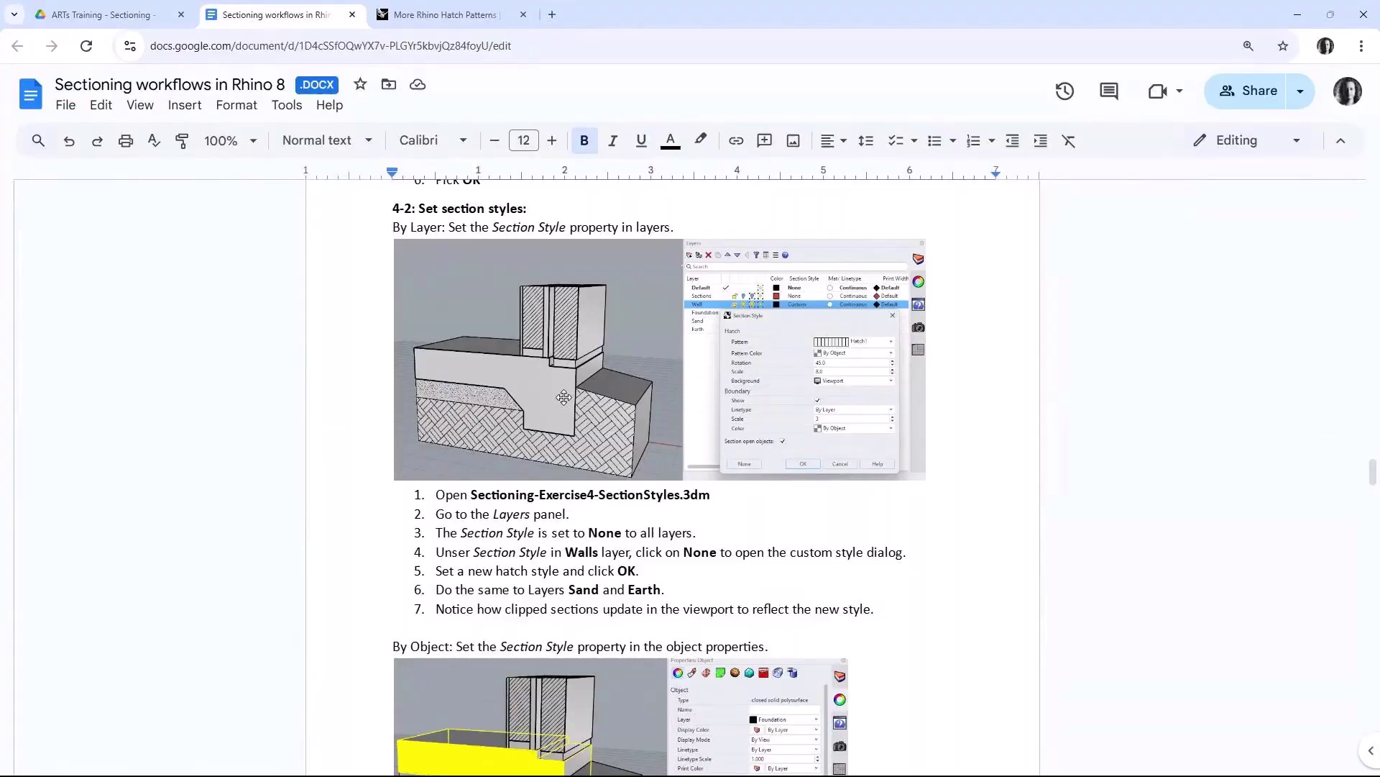
# Step: Switch to Rhino and show the layer list with its Section Style column fully visible
pyautogui.hotkey('alt', 'Tab')
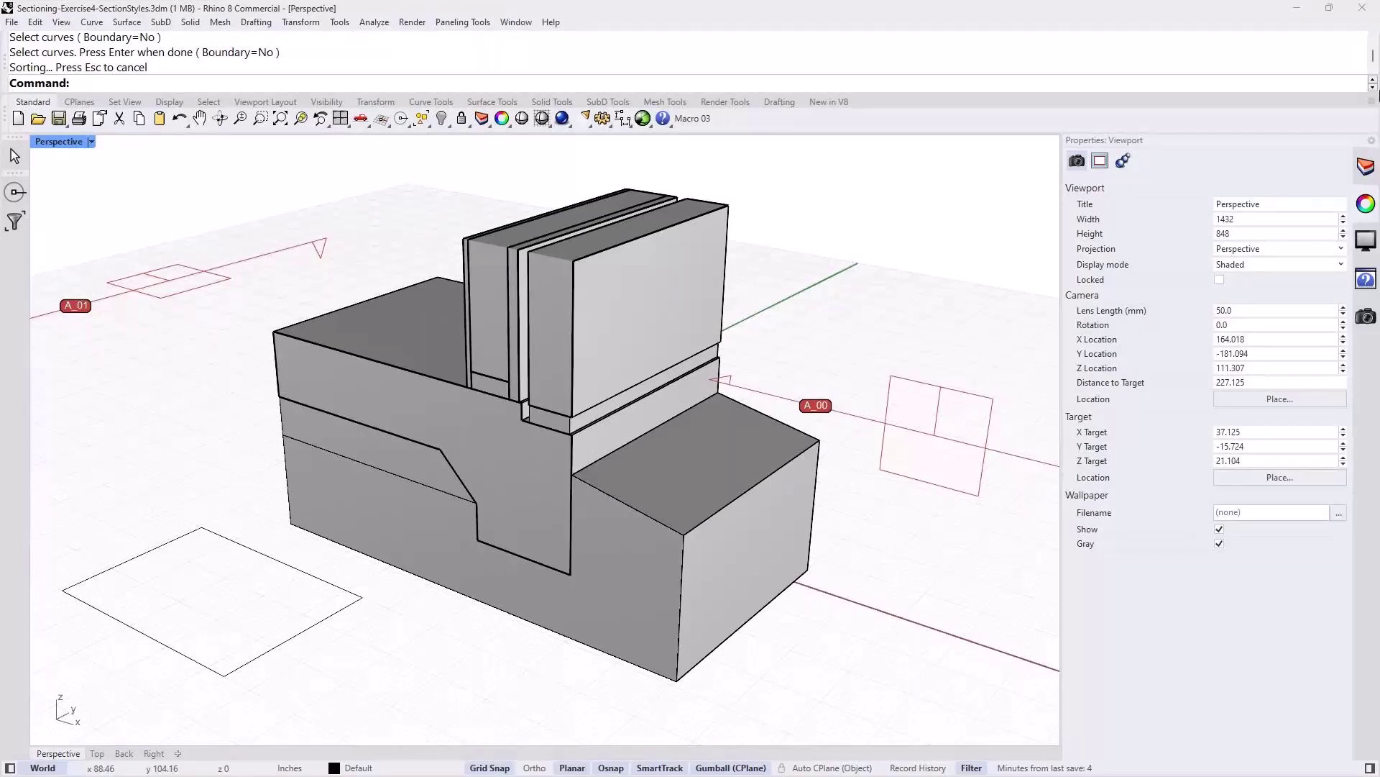
pyautogui.click(1365, 166)
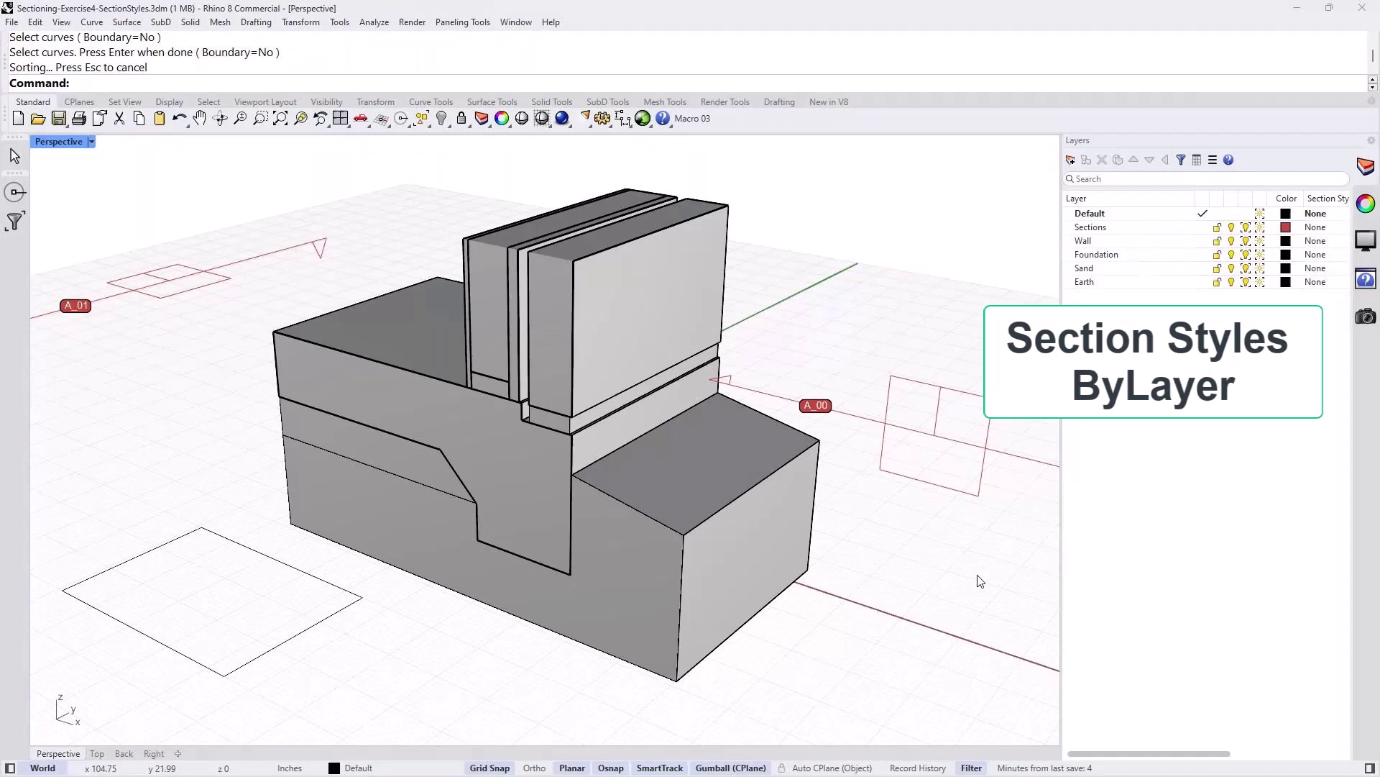
pyautogui.click(1135, 240)
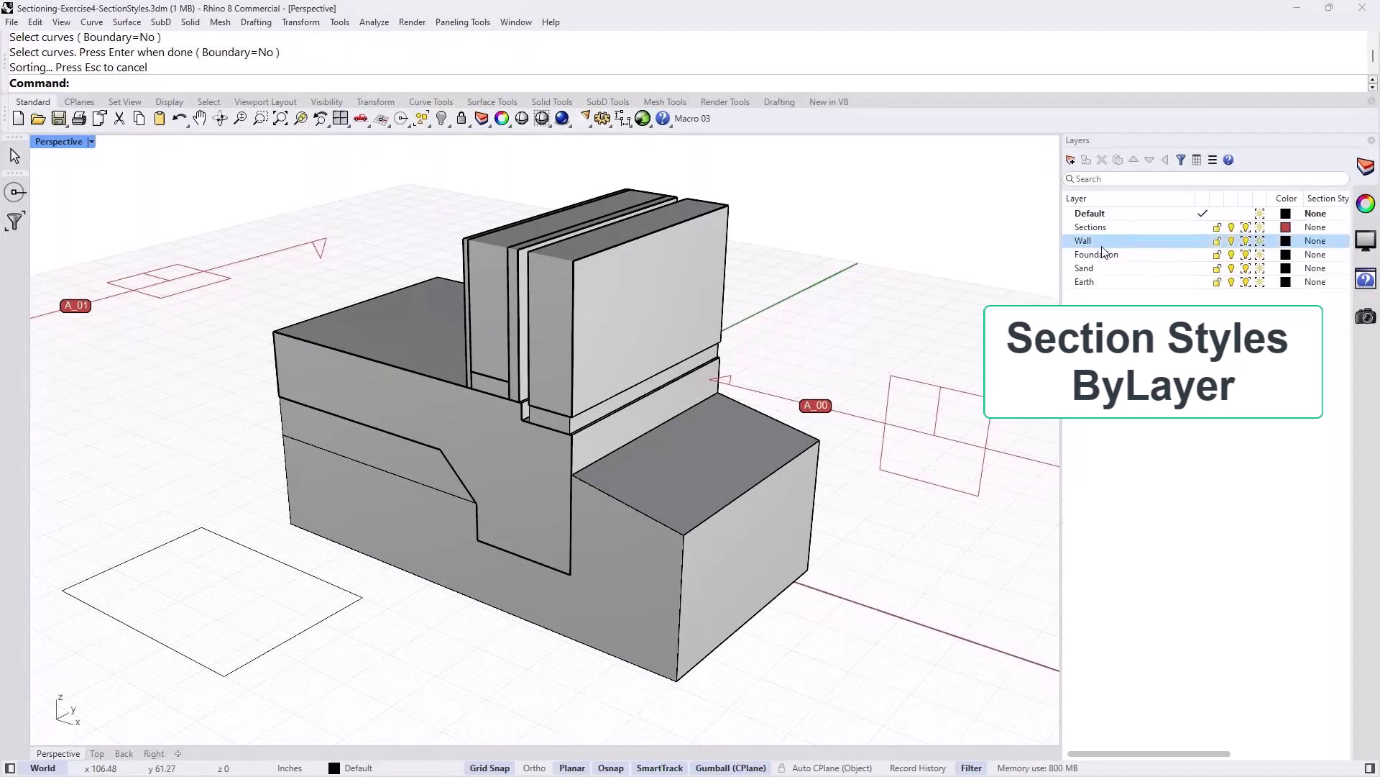
pyautogui.click(1192, 195)
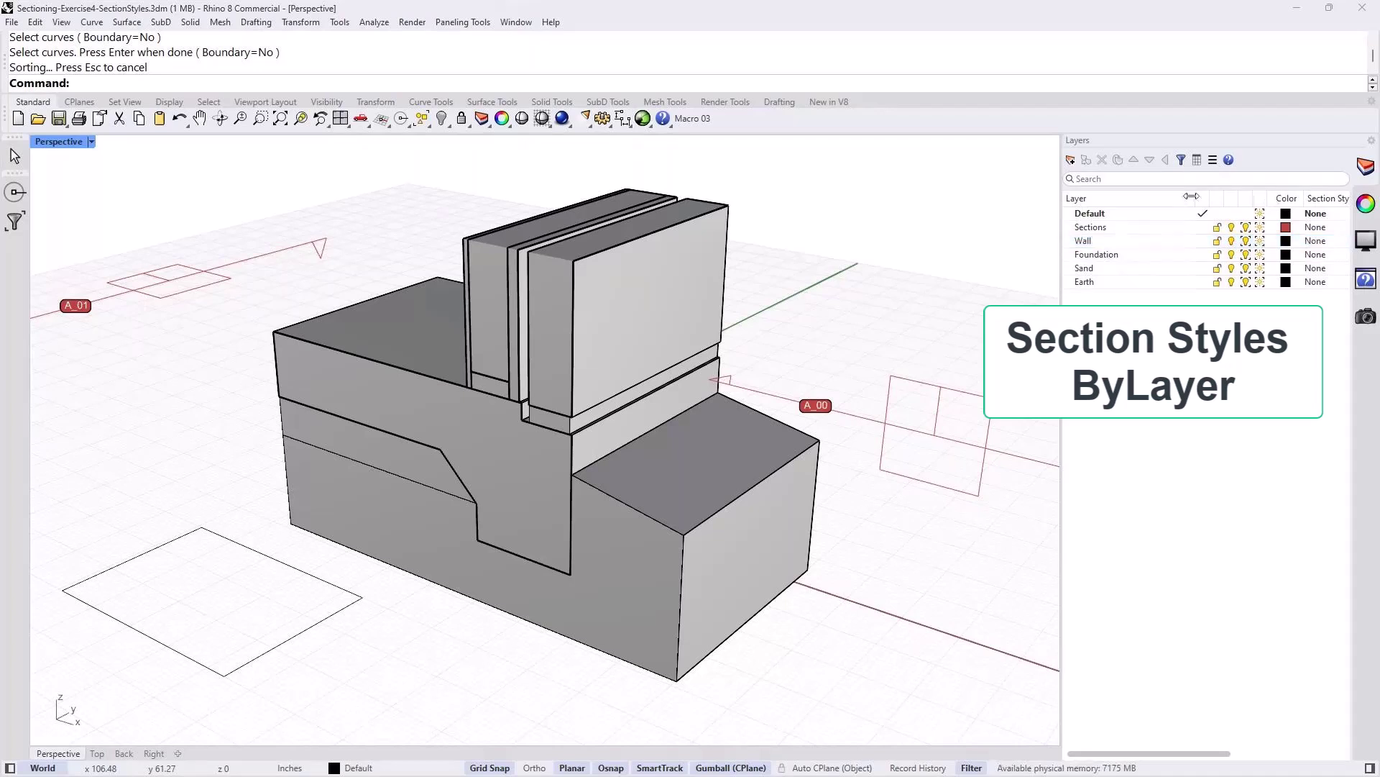
pyautogui.moveTo(1192, 196); pyautogui.dragTo(1132, 200)
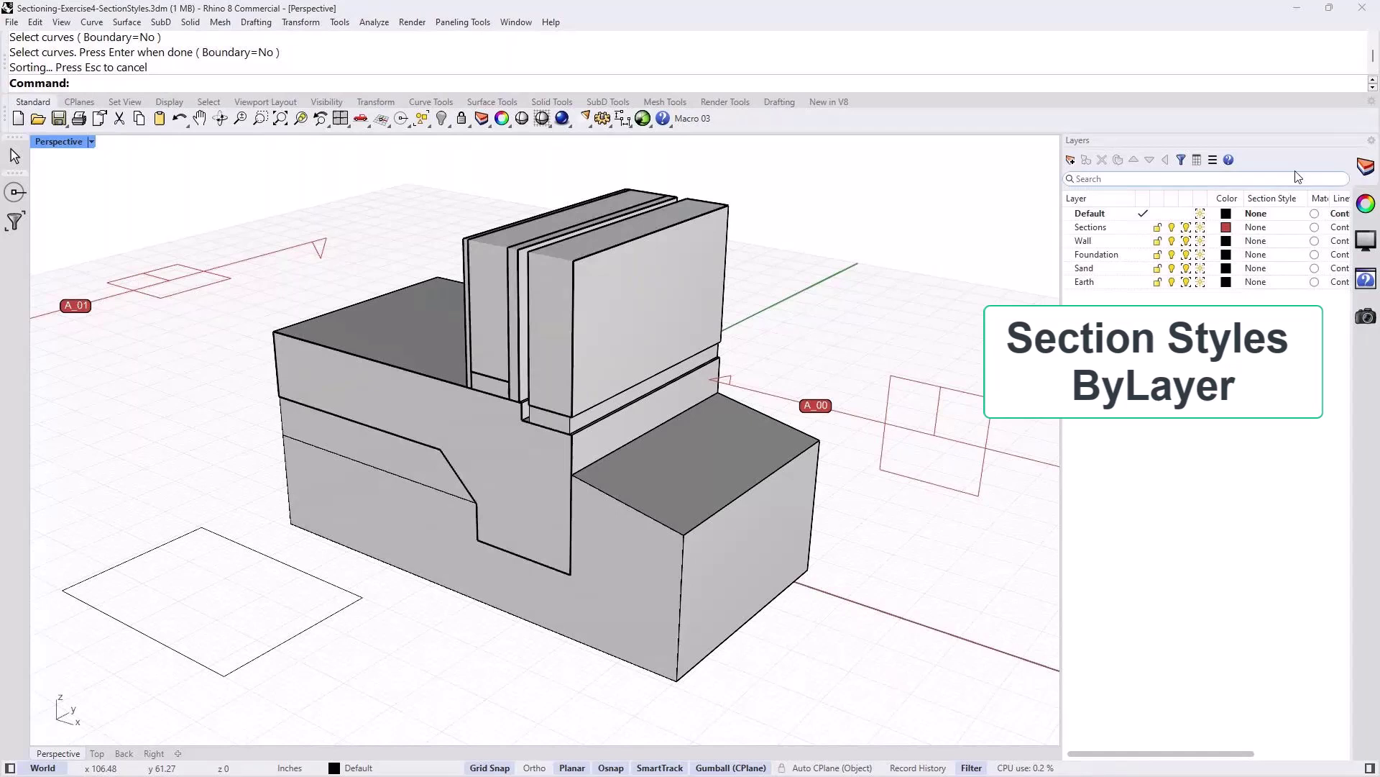
# Step: Move the layer list's Section Style column between the lock and visibility columns
pyautogui.click(1275, 213)
pyautogui.click(1111, 255)
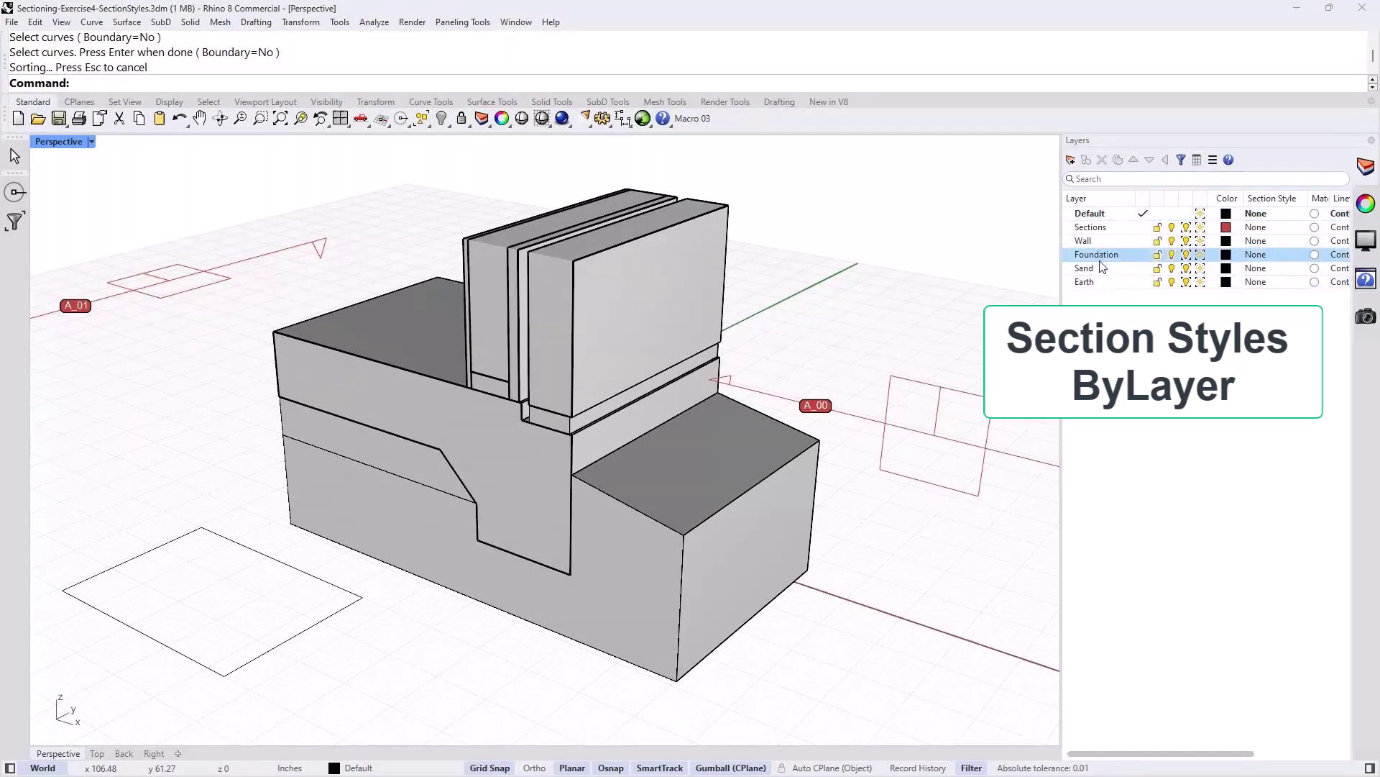
pyautogui.click(1272, 241)
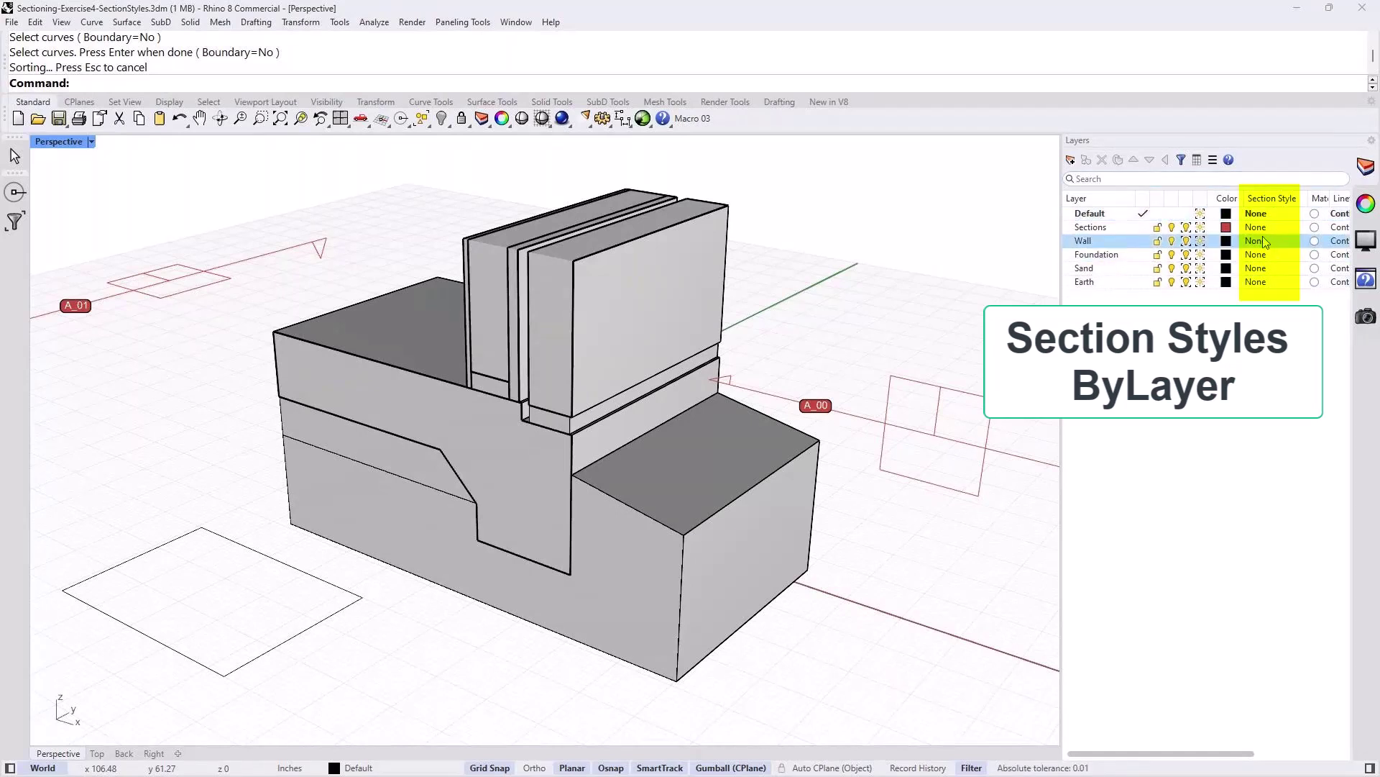
pyautogui.click(1270, 250)
pyautogui.click(1271, 244)
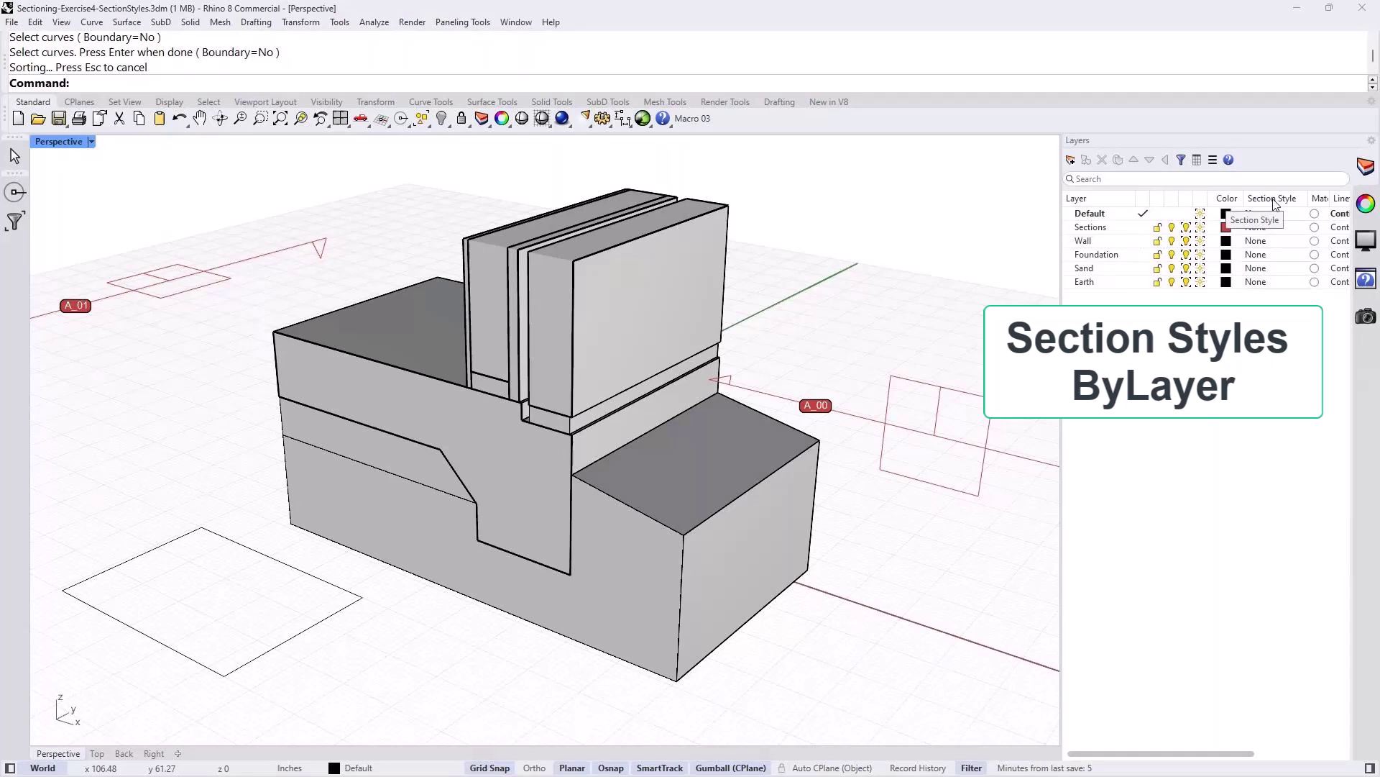
pyautogui.moveTo(1274, 204); pyautogui.dragTo(1186, 204)
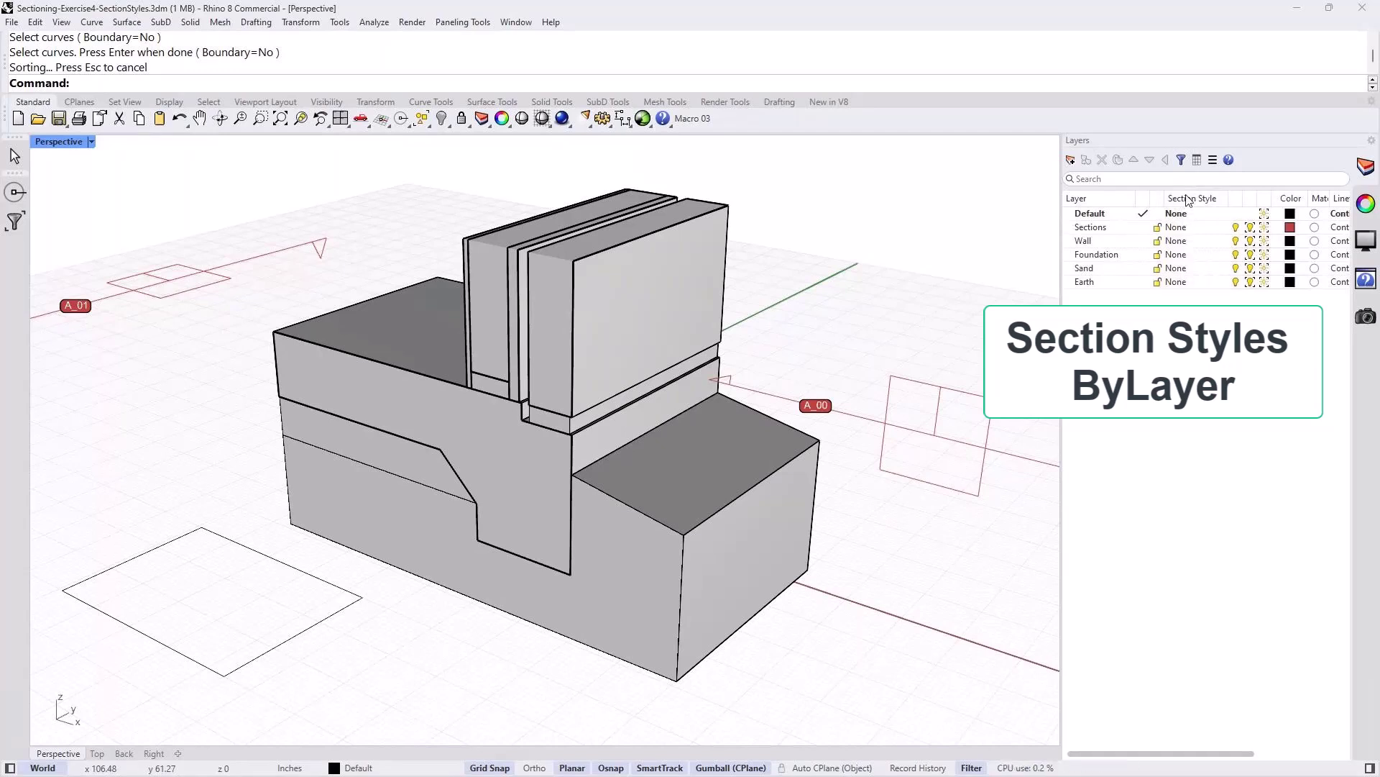
# Step: Open the Wall layer's section style settings and choose the Hatch1 pattern
pyautogui.click(1168, 271)
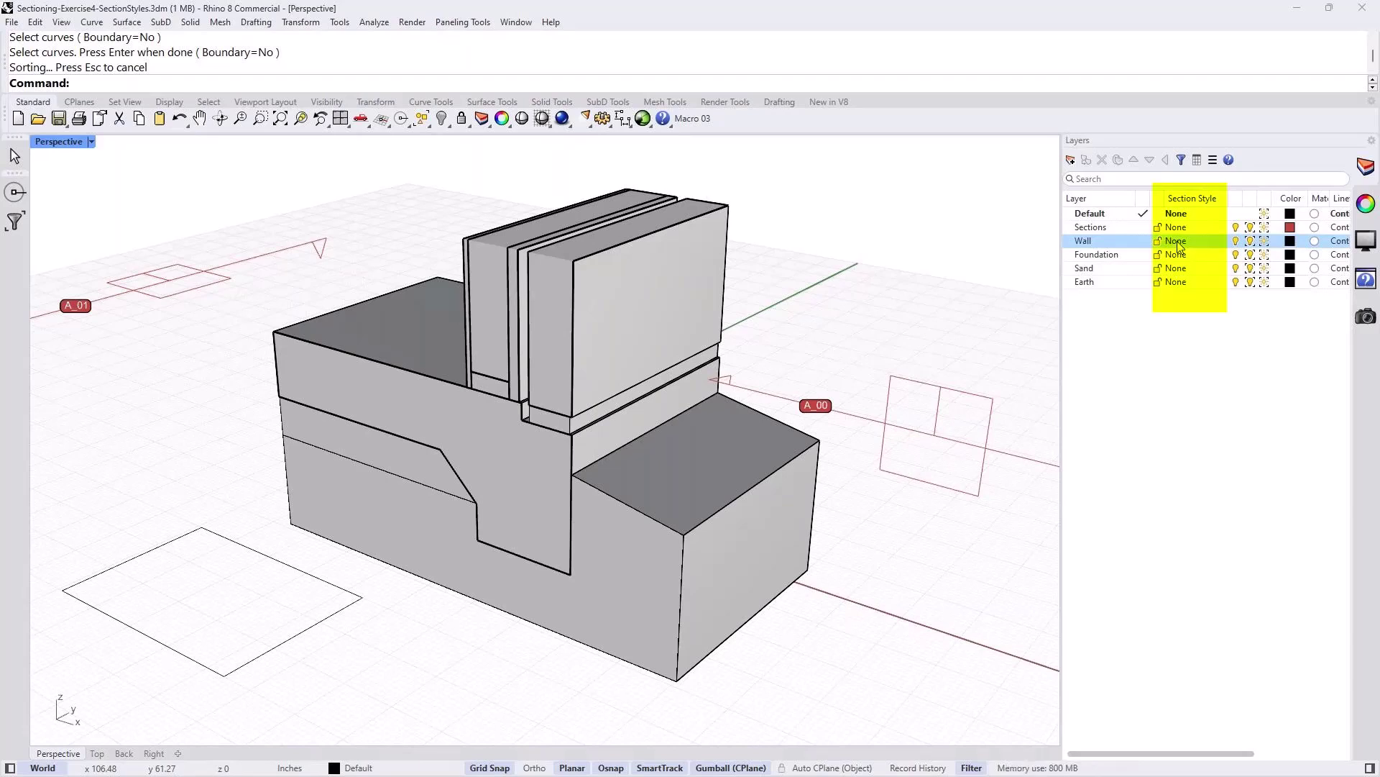
pyautogui.click(1178, 243)
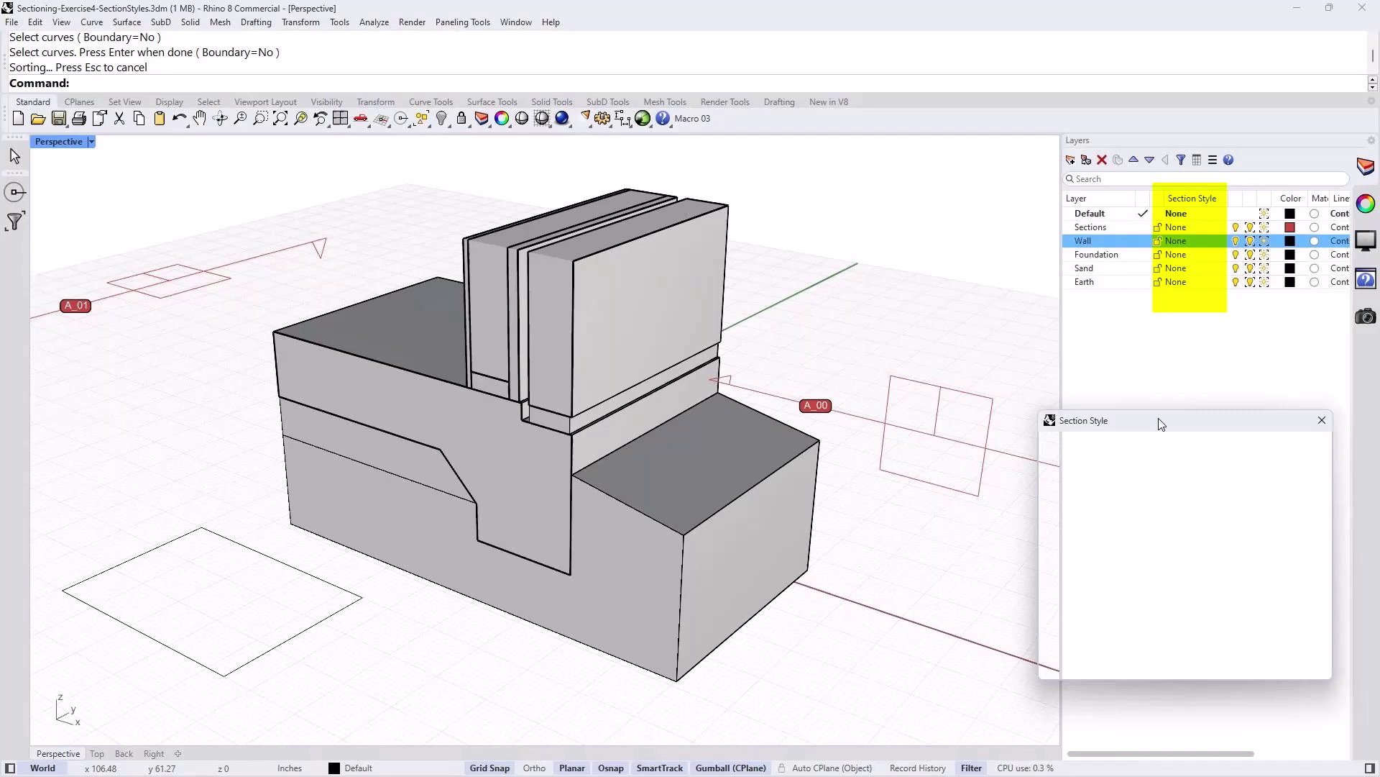
pyautogui.moveTo(1163, 422); pyautogui.dragTo(911, 283)
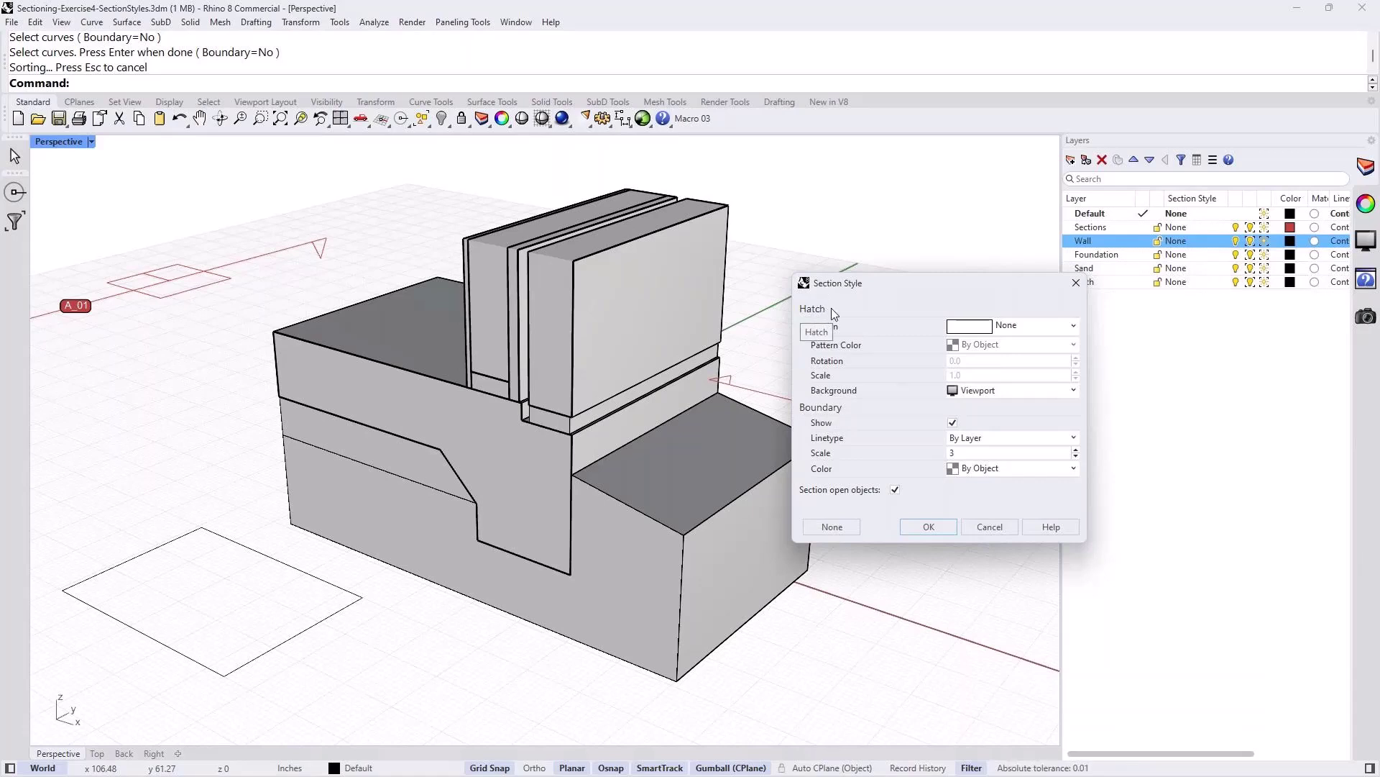
pyautogui.click(1074, 325)
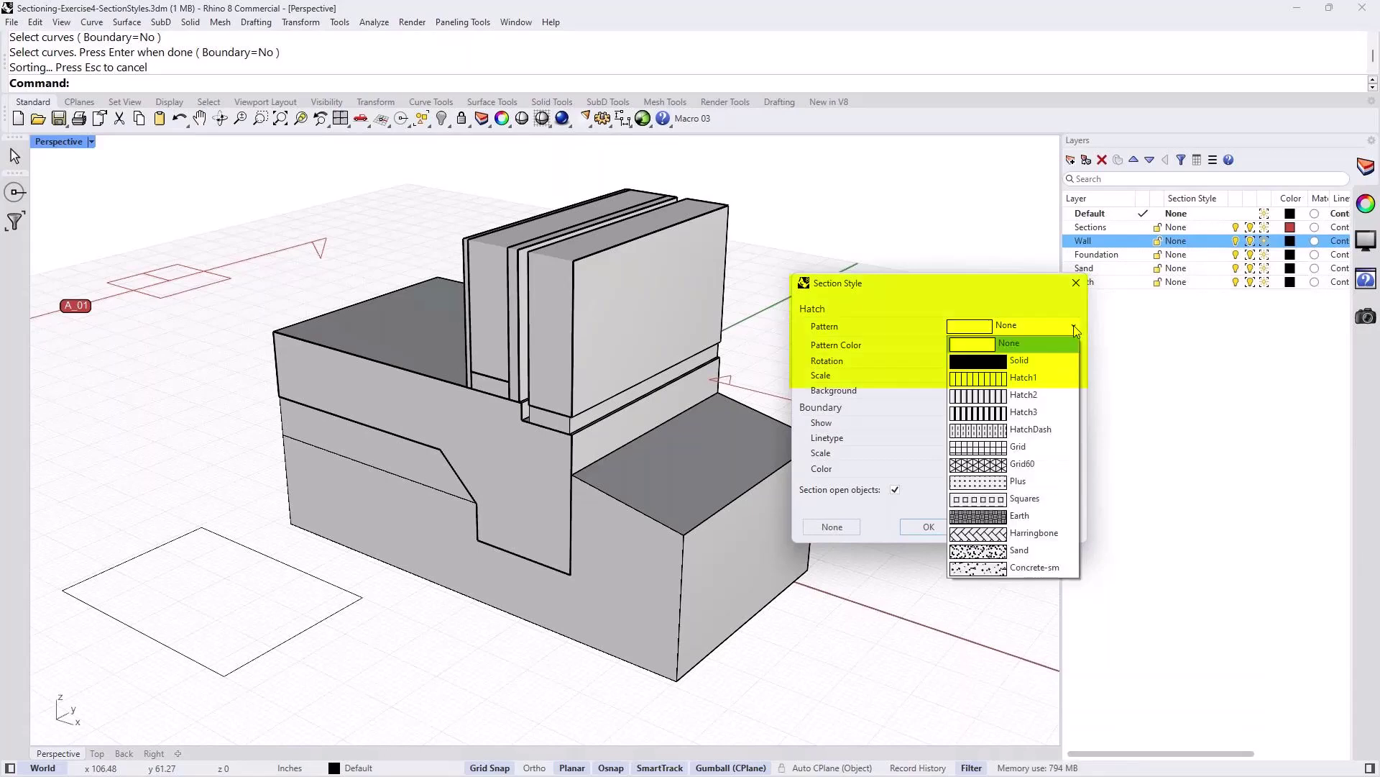
pyautogui.click(1038, 382)
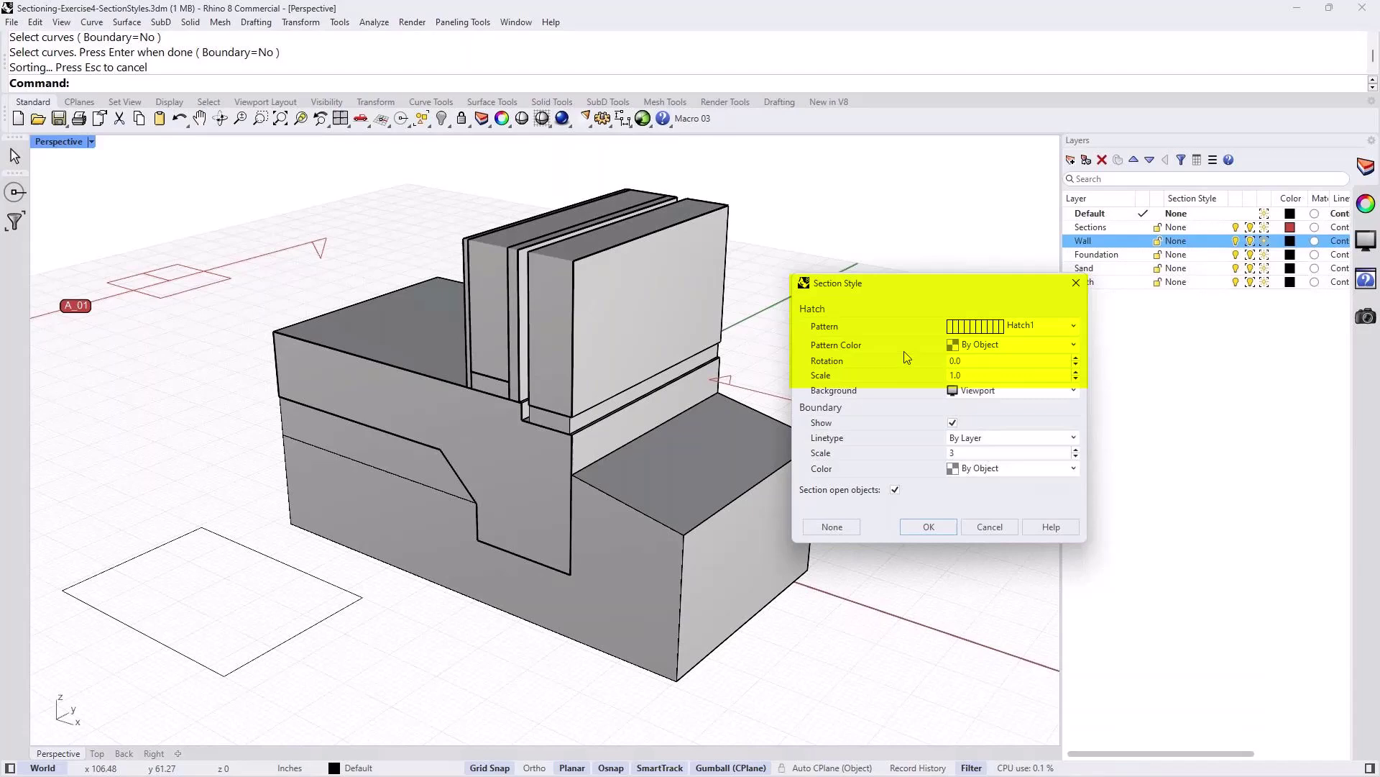
# Step: Set the Wall hatch rotation to 45 and its scale to 5, and apply the section style
pyautogui.doubleClick(980, 361)
pyautogui.write('45')
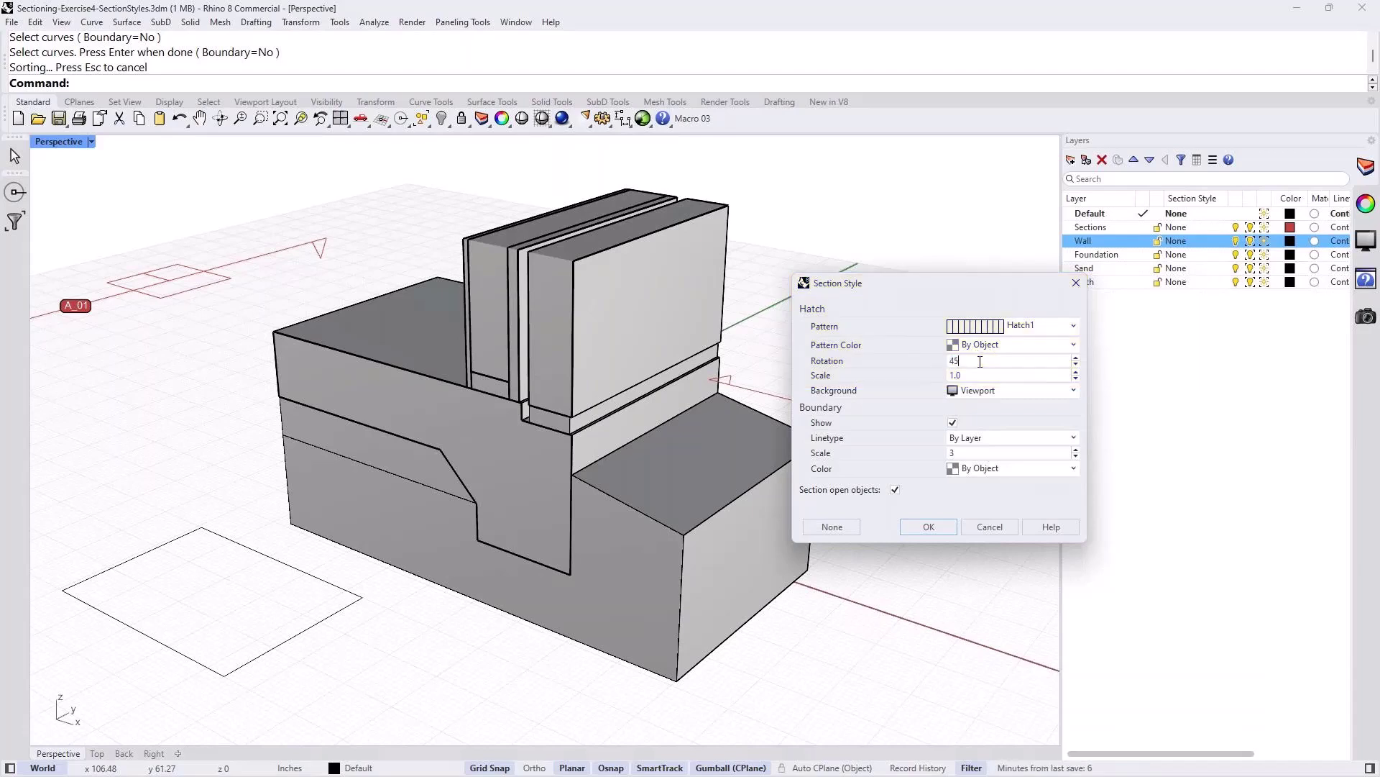
pyautogui.doubleClick(966, 376)
pyautogui.write('5')
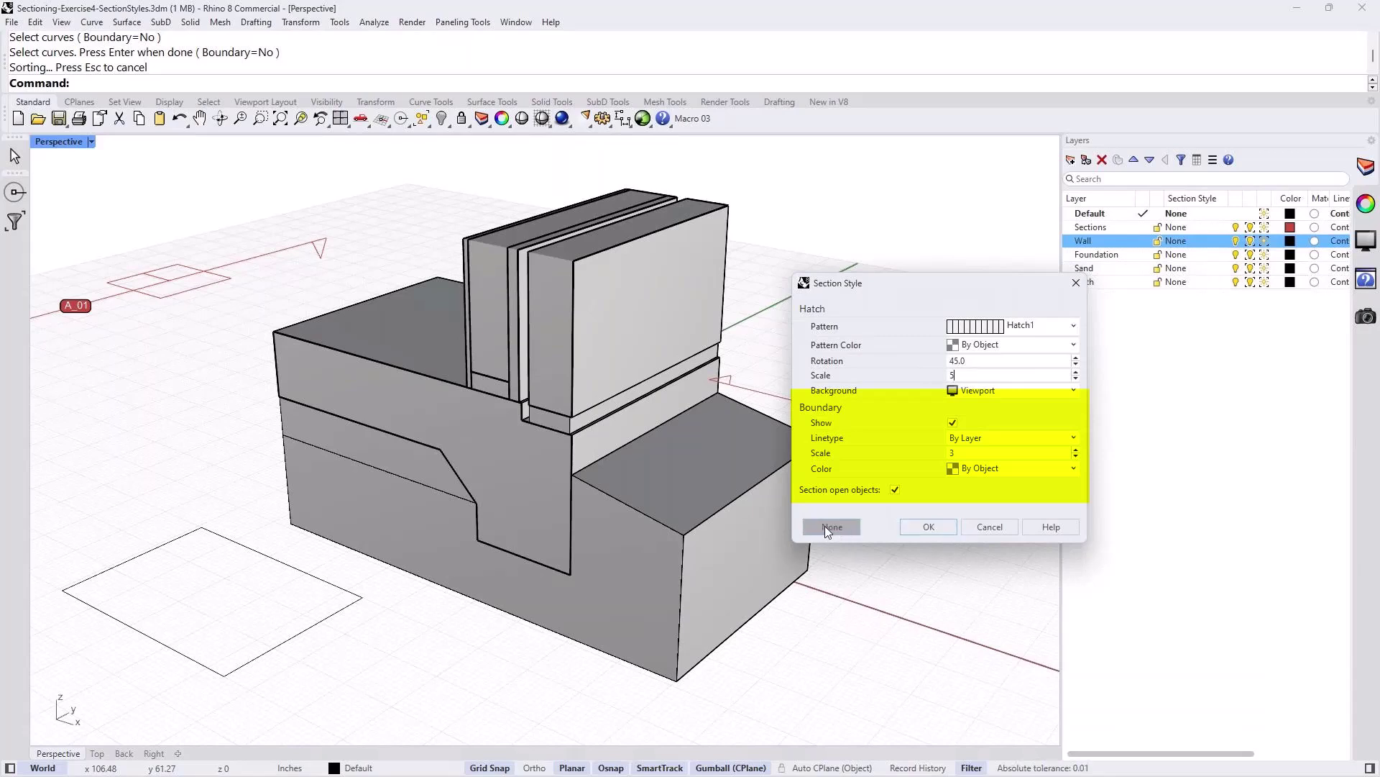
pyautogui.click(928, 527)
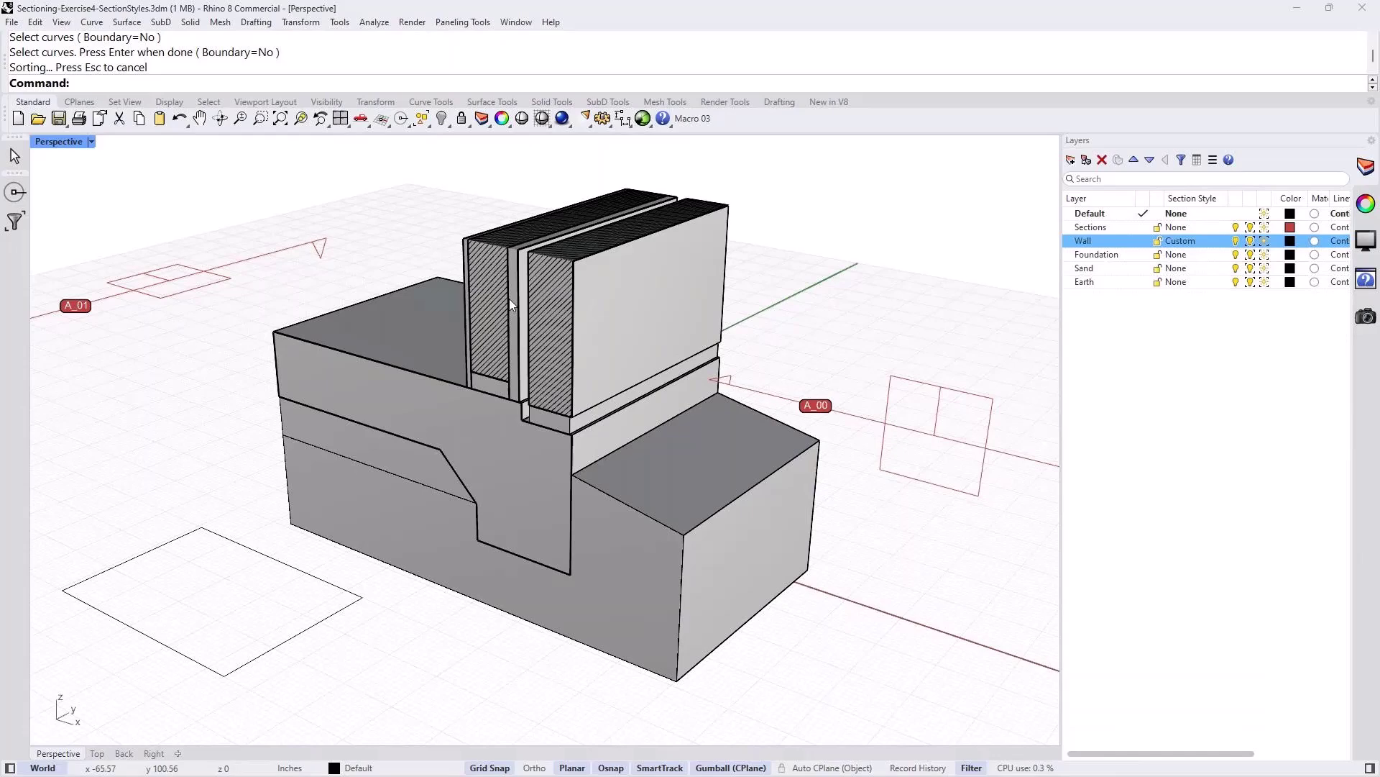
# Step: Change the hatch scale in the Wall layer's custom section style to 6
pyautogui.scroll(4, 510, 303)
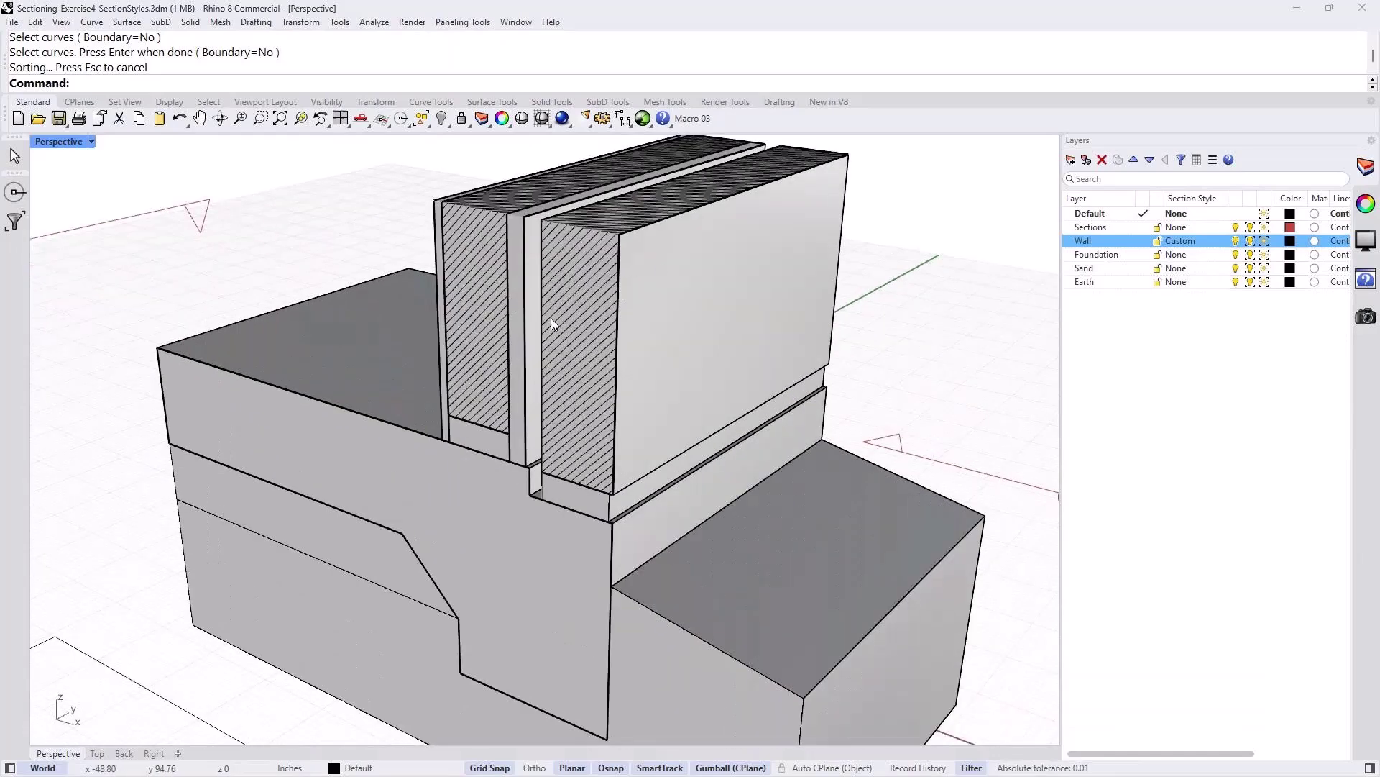
pyautogui.scroll(-3, 551, 317)
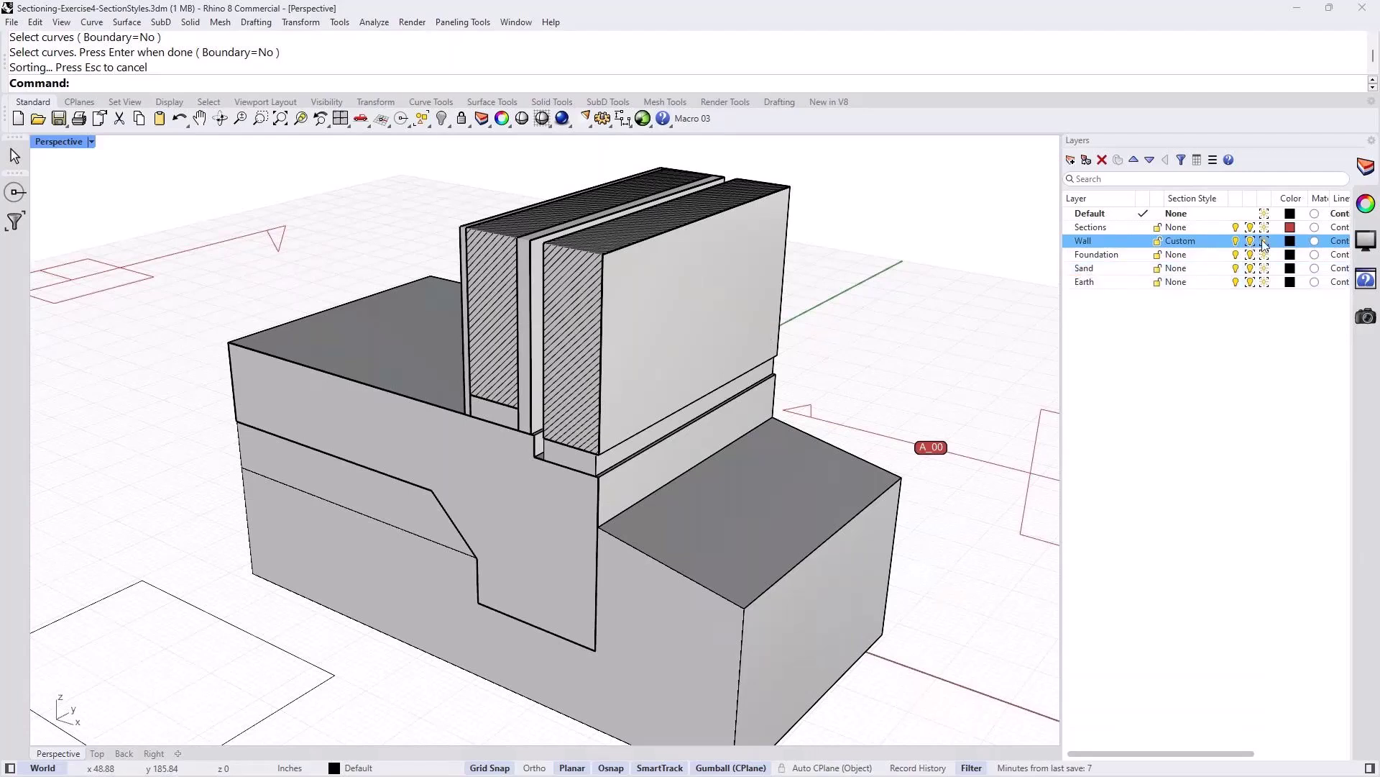
pyautogui.click(1185, 240)
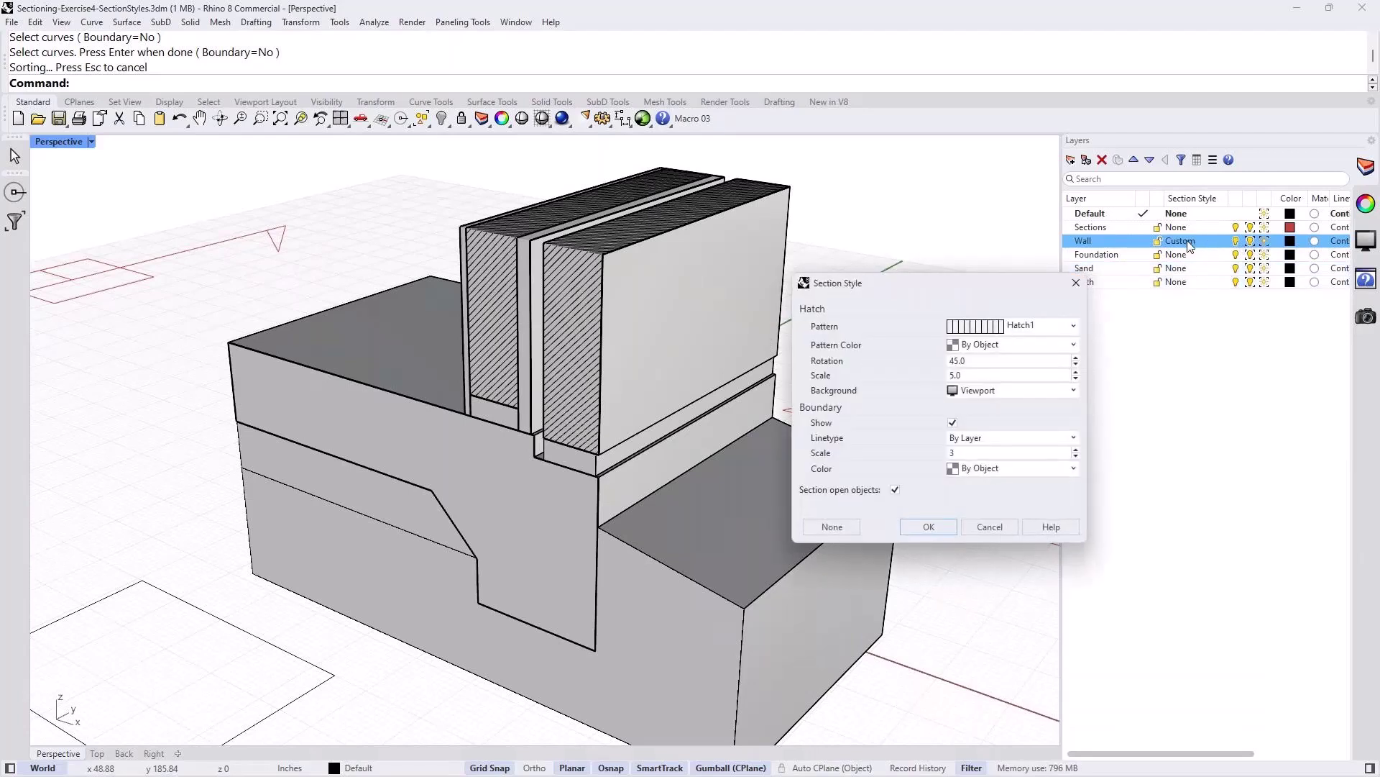
pyautogui.doubleClick(971, 376)
pyautogui.write('6')
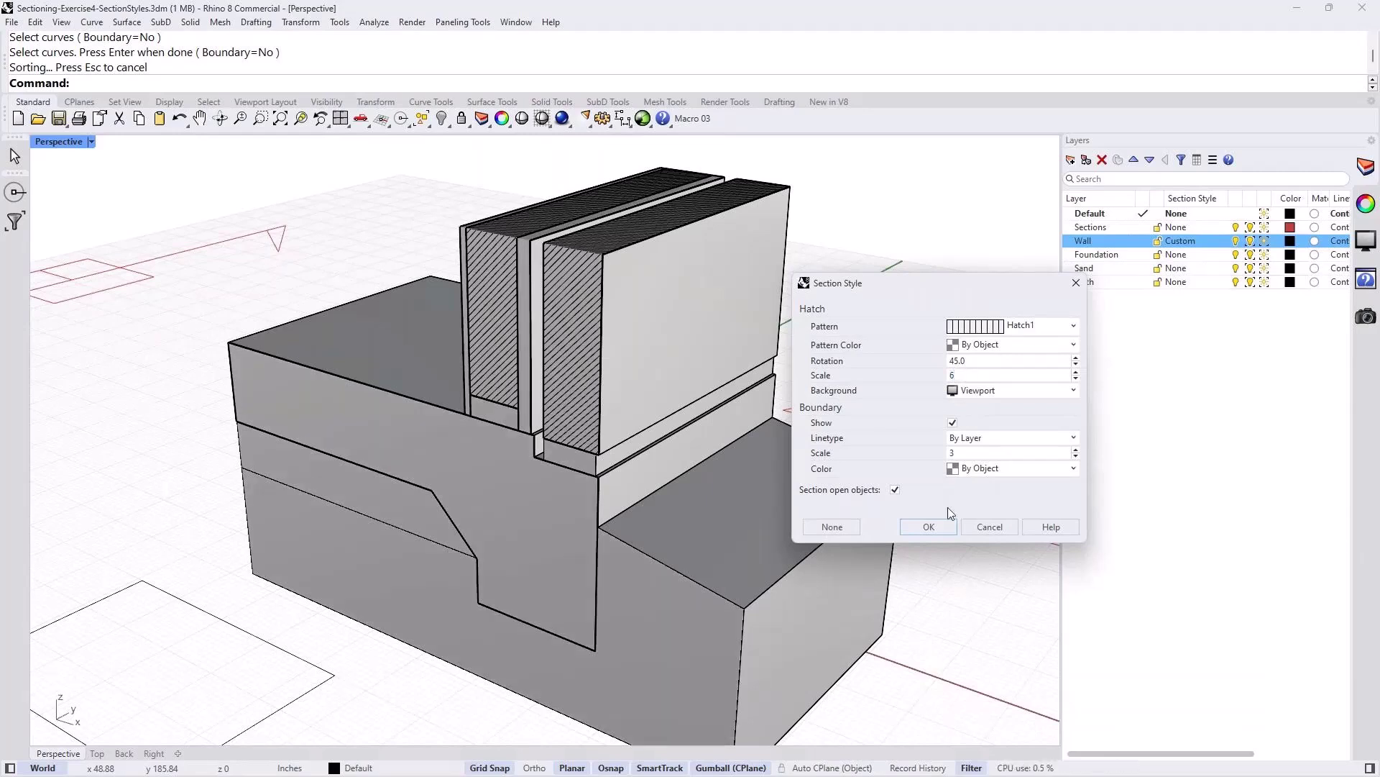
pyautogui.click(926, 528)
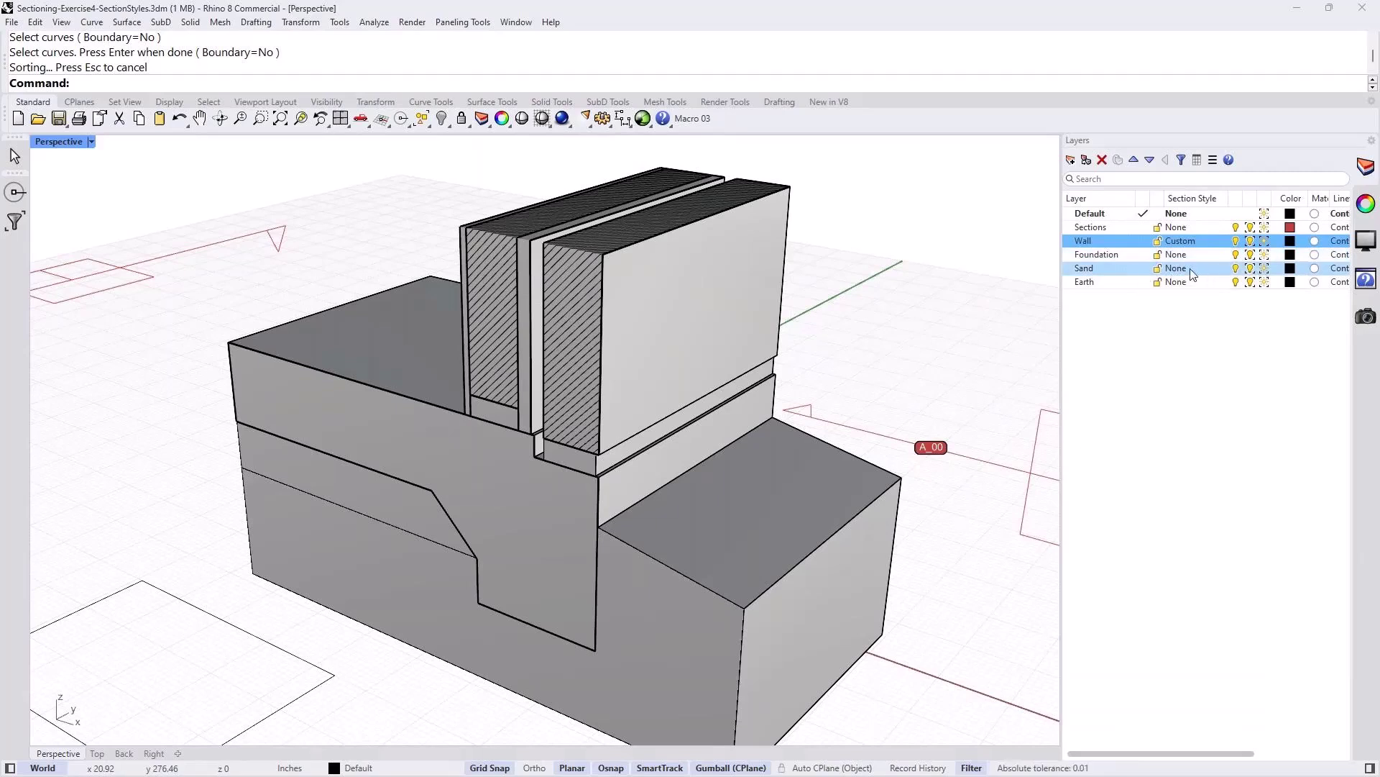
# Step: Give the Sand layer a custom section style with the Sand hatch pattern
pyautogui.click(1177, 272)
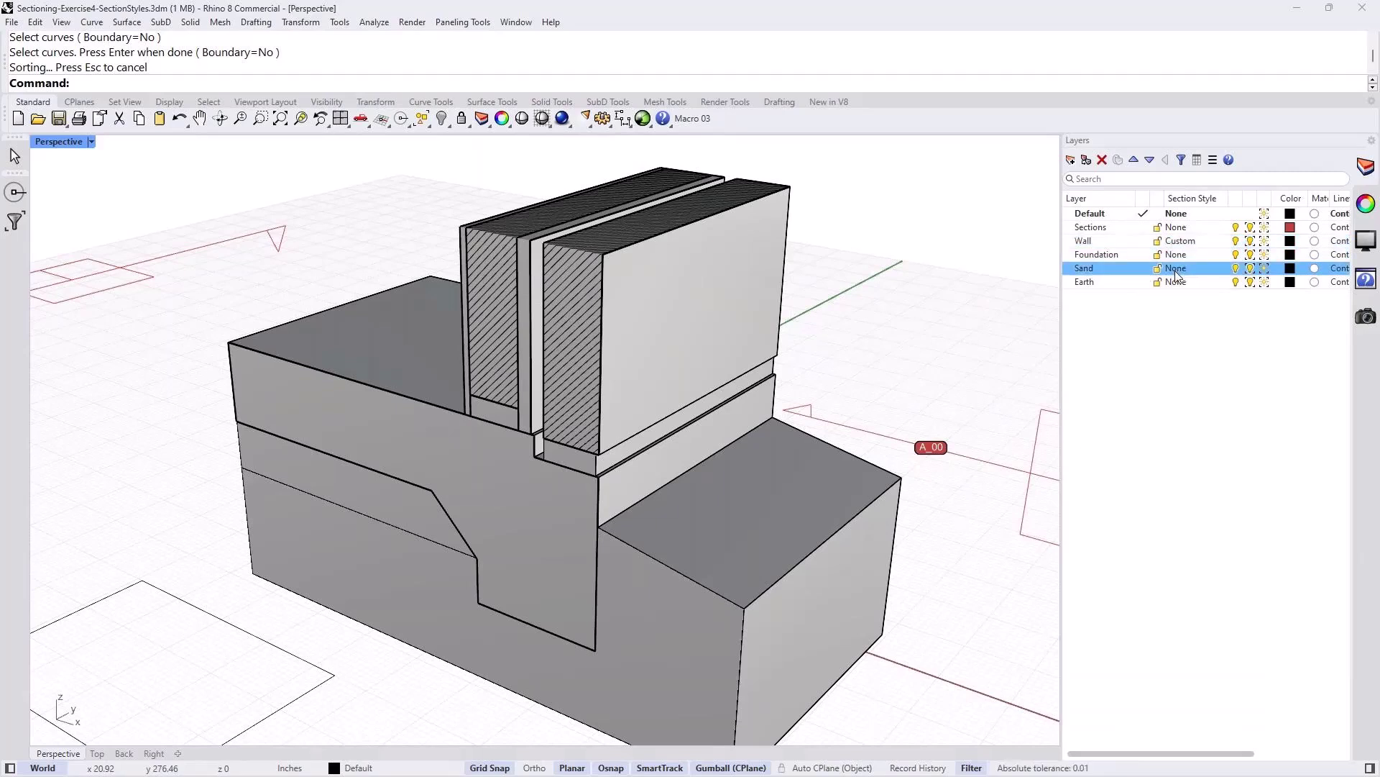
pyautogui.click(1176, 273)
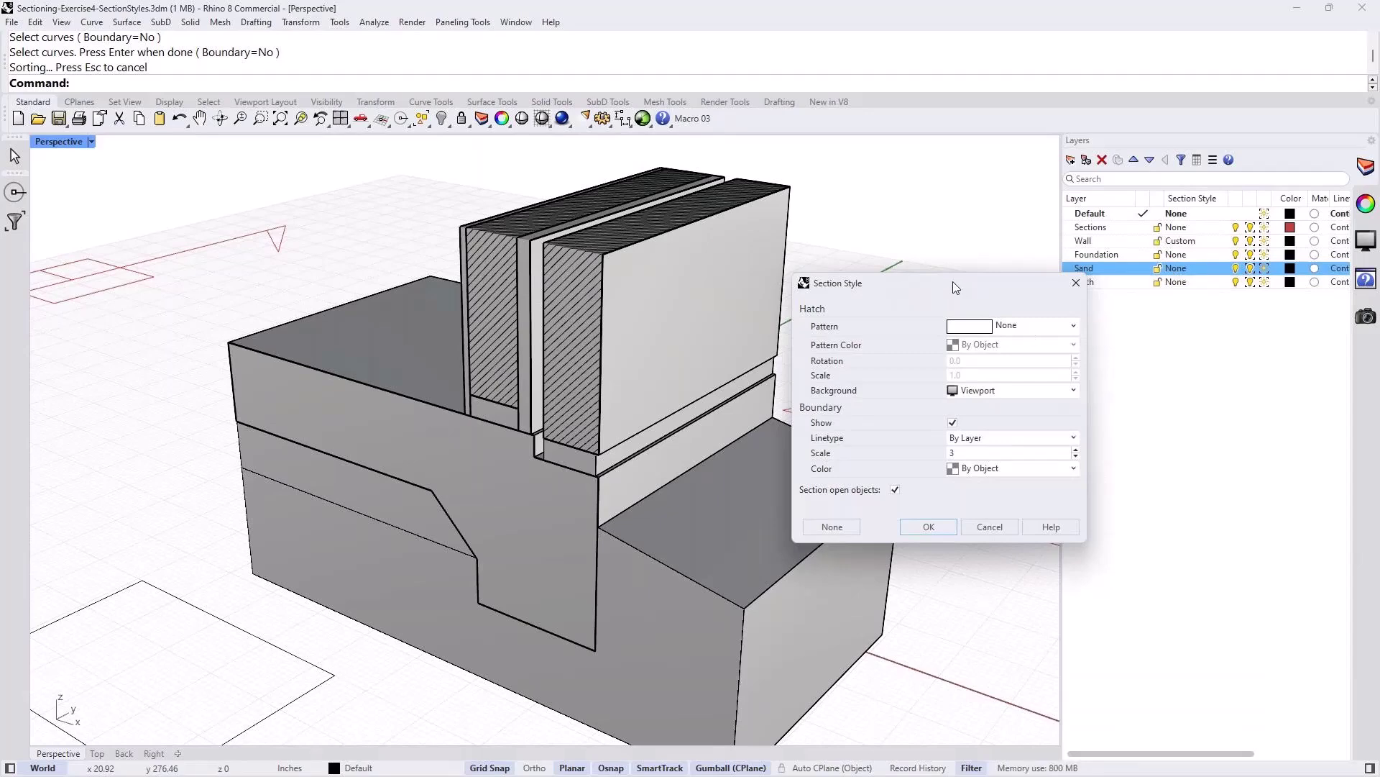
pyautogui.moveTo(953, 281); pyautogui.dragTo(862, 272)
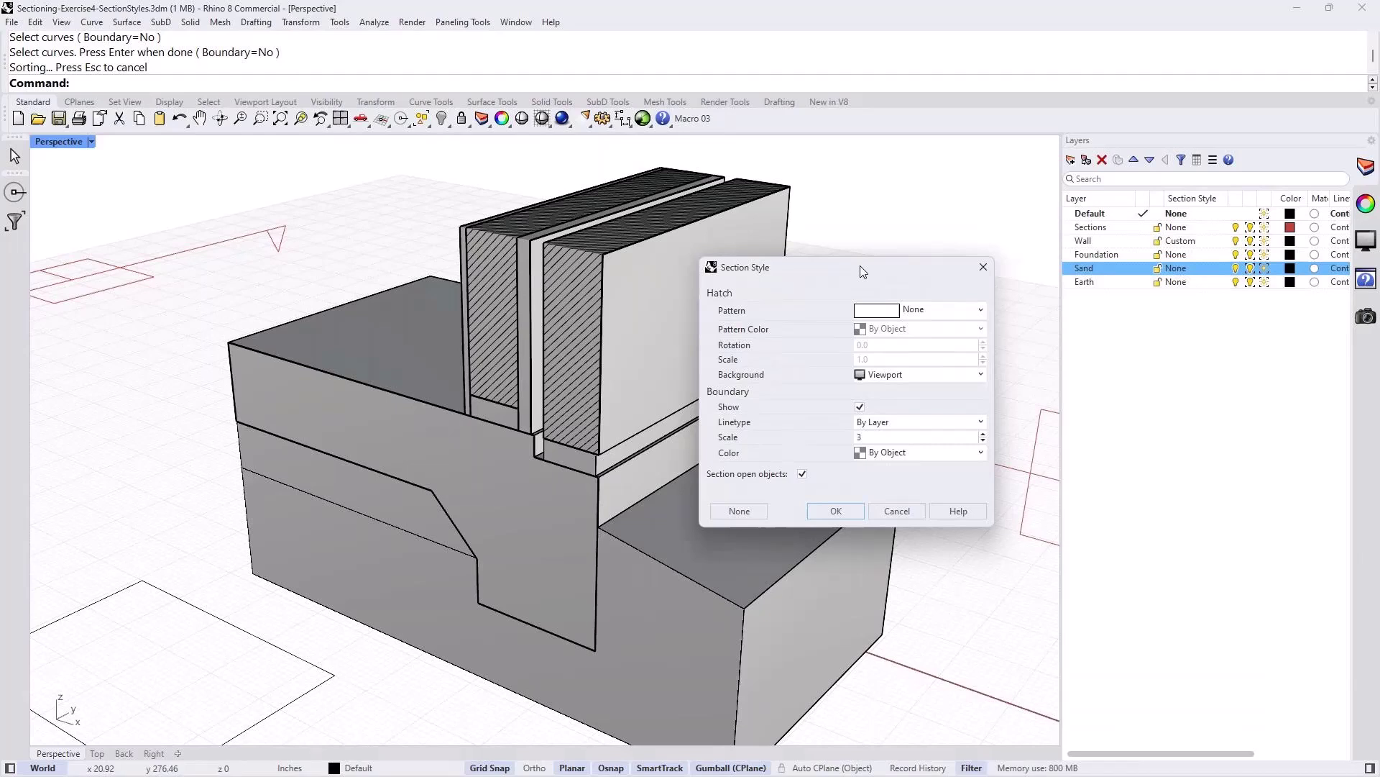
pyautogui.click(981, 315)
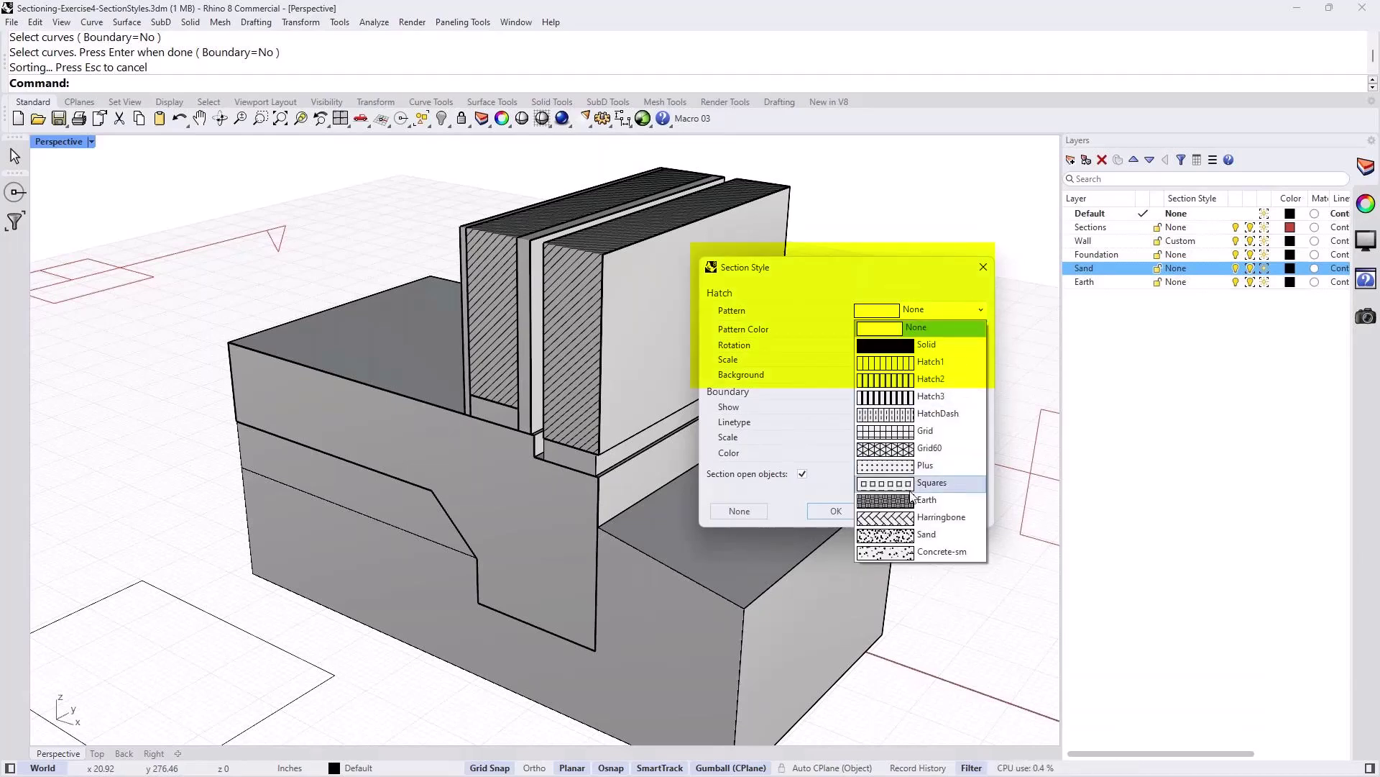
pyautogui.click(905, 540)
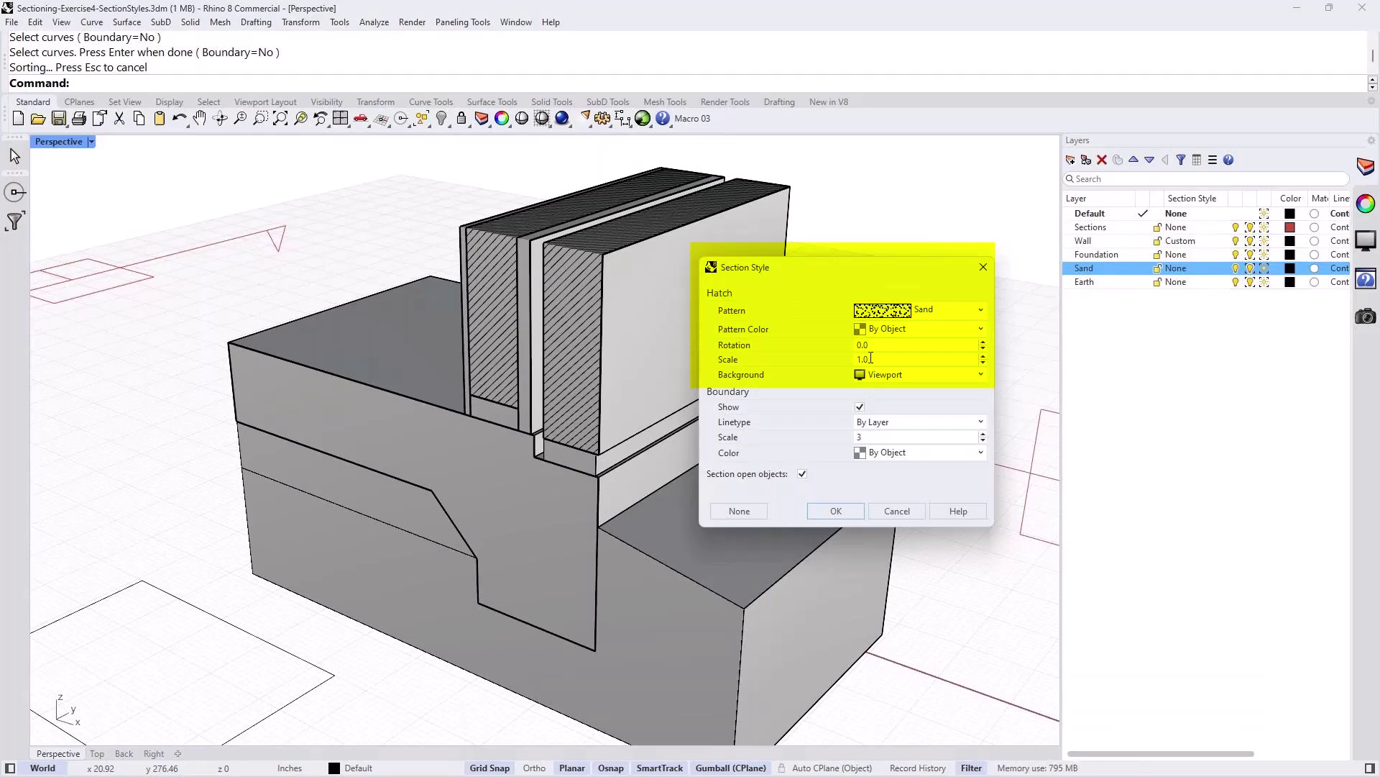
pyautogui.click(845, 514)
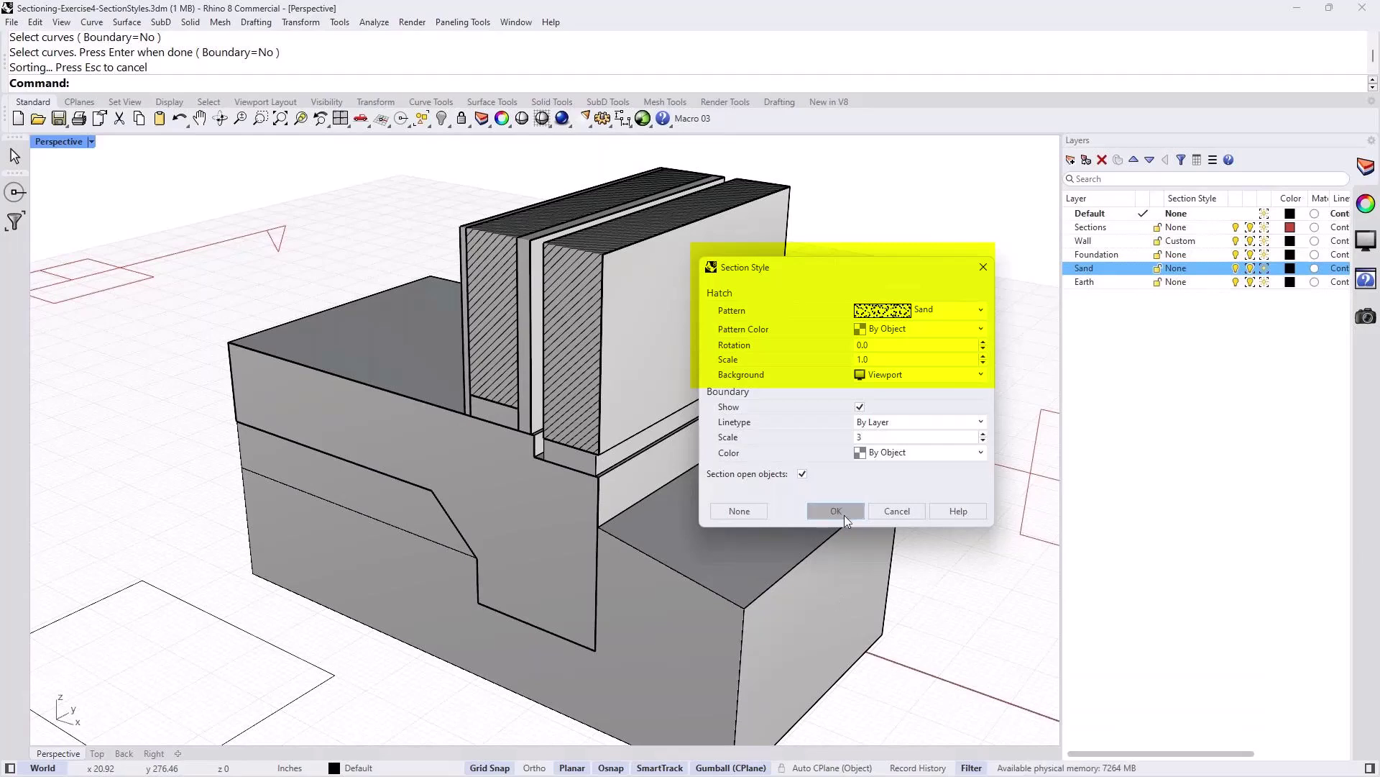
pyautogui.click(836, 511)
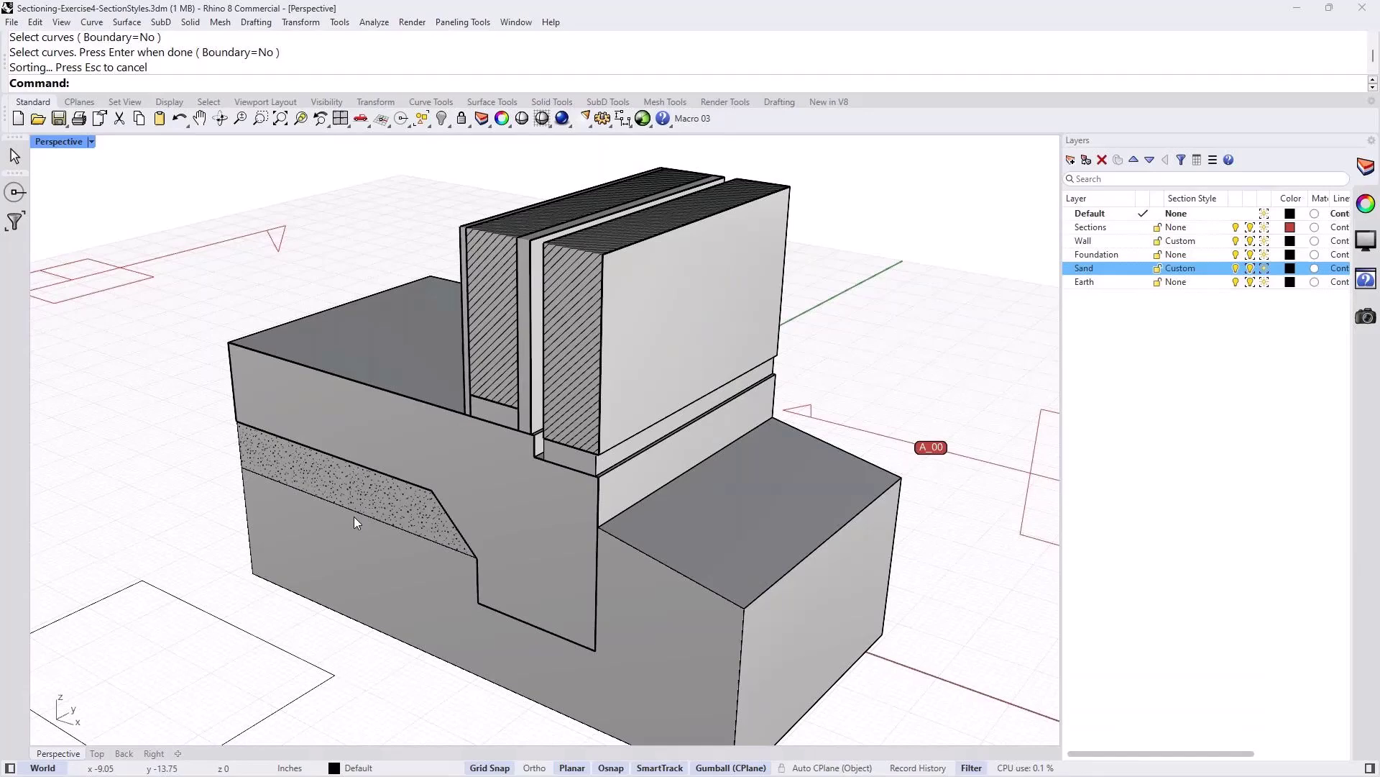
# Step: Select the sand extrusion, clear the selection and examine the sand hatch on the cut face up close
pyautogui.click(292, 468)
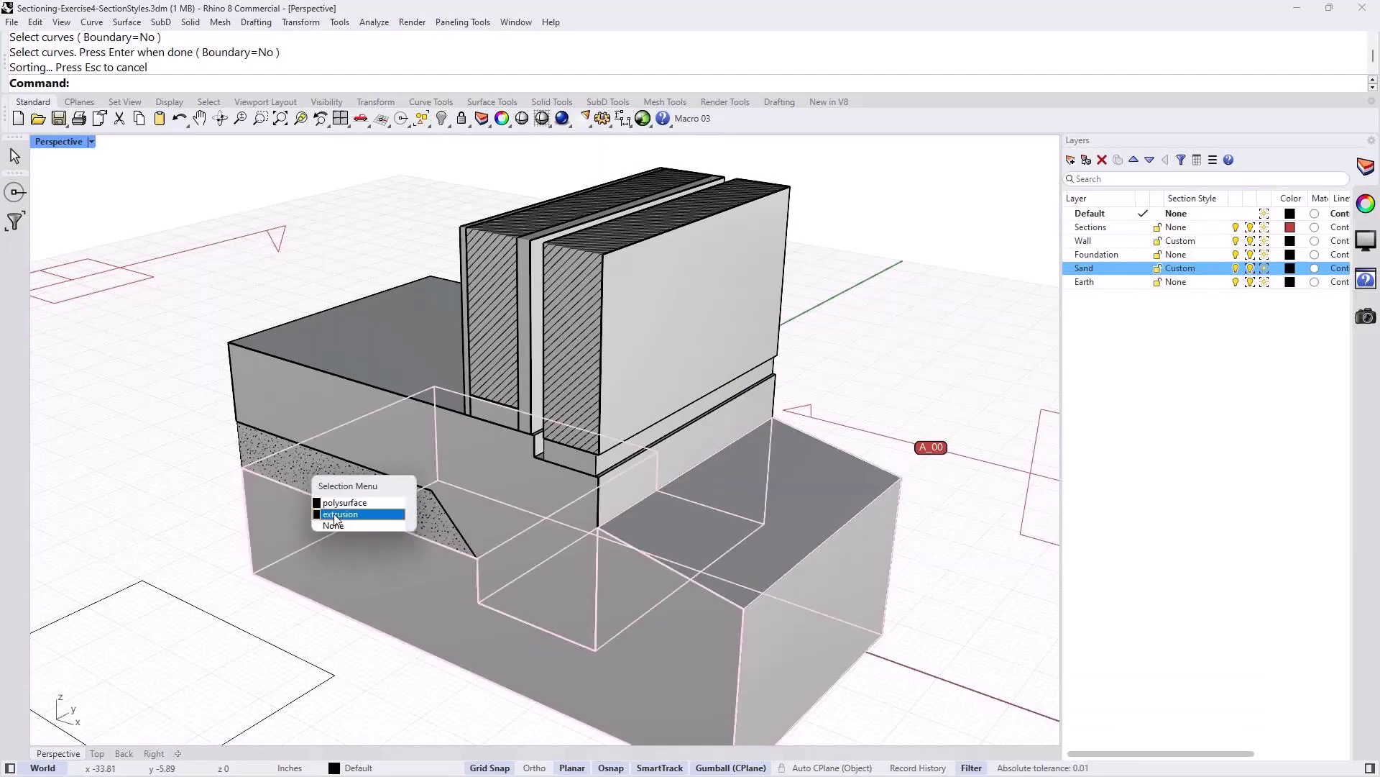
pyautogui.click(253, 444)
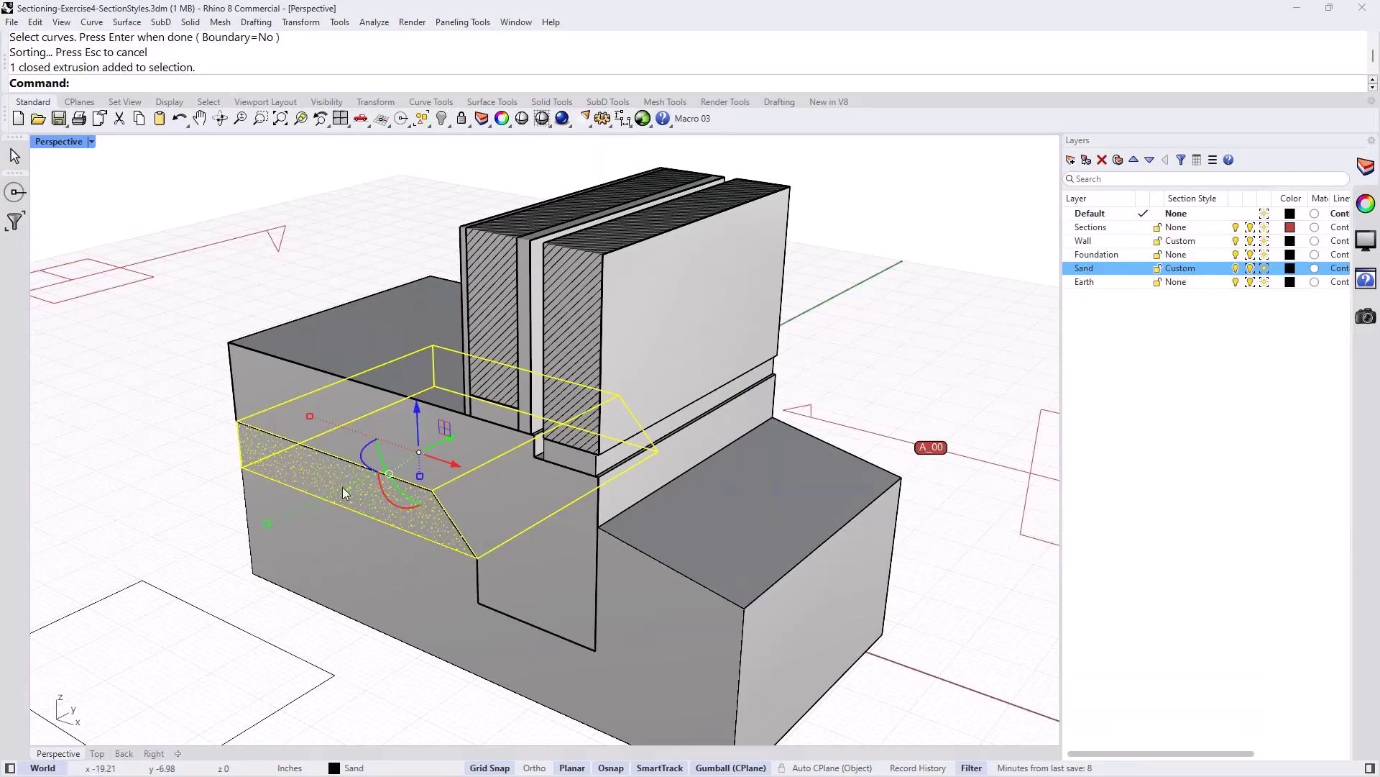
pyautogui.click(186, 406)
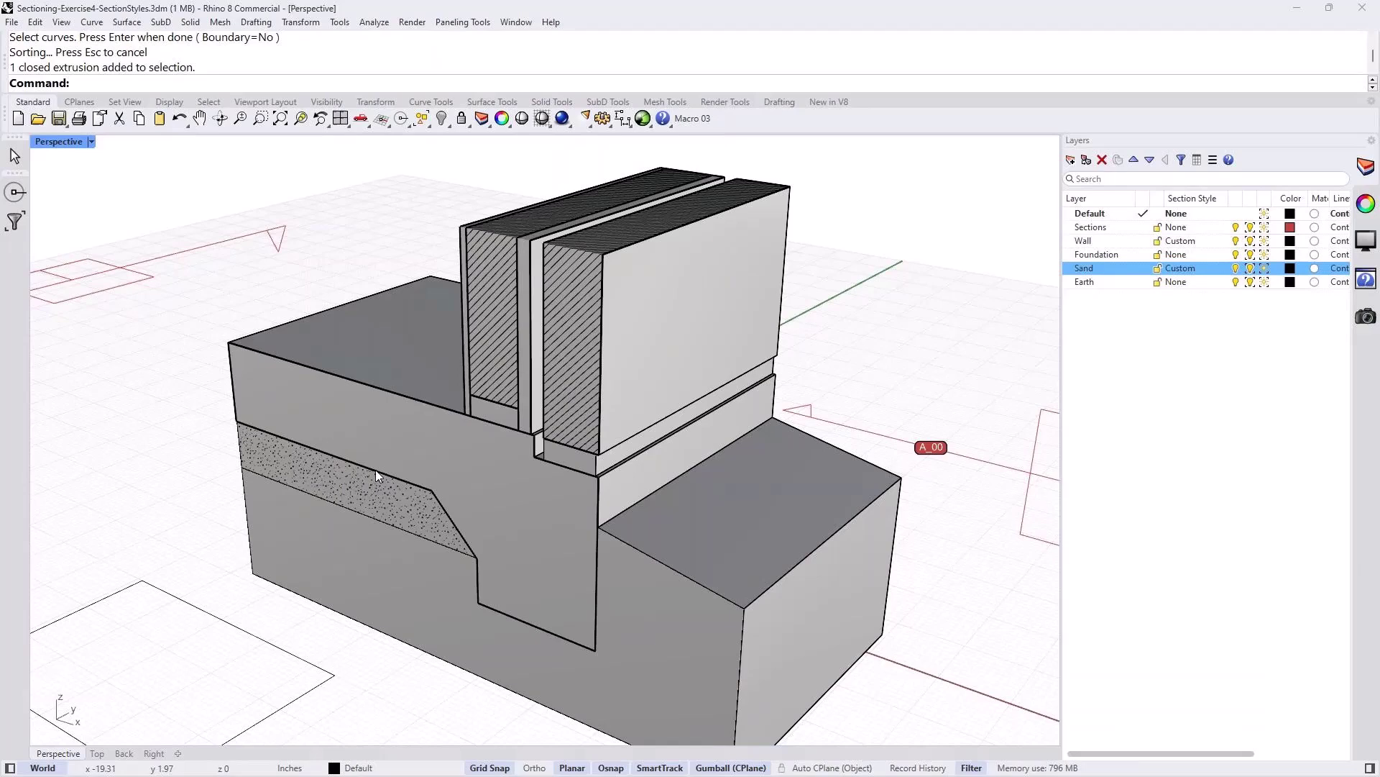
pyautogui.scroll(5, 368, 485)
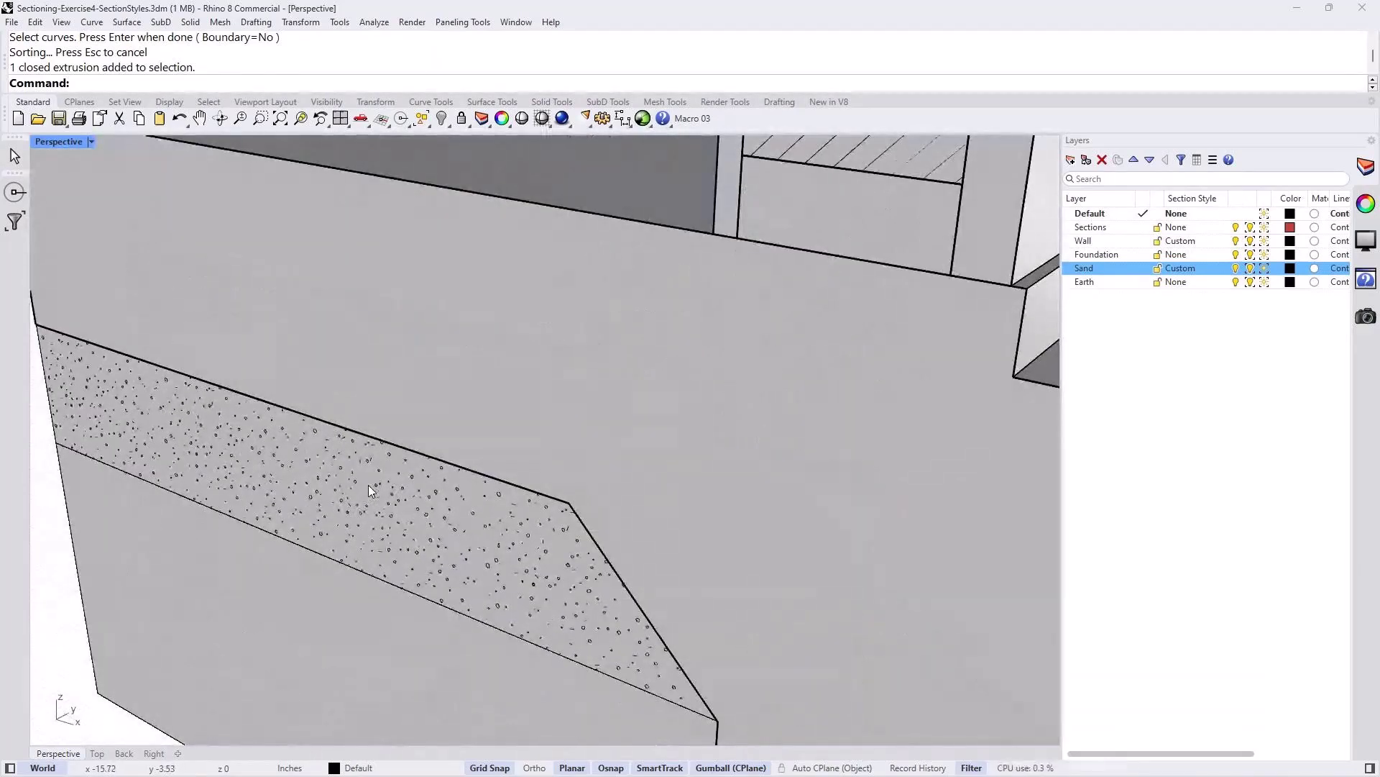
pyautogui.scroll(-3, 368, 485)
pyautogui.scroll(-3, 368, 485)
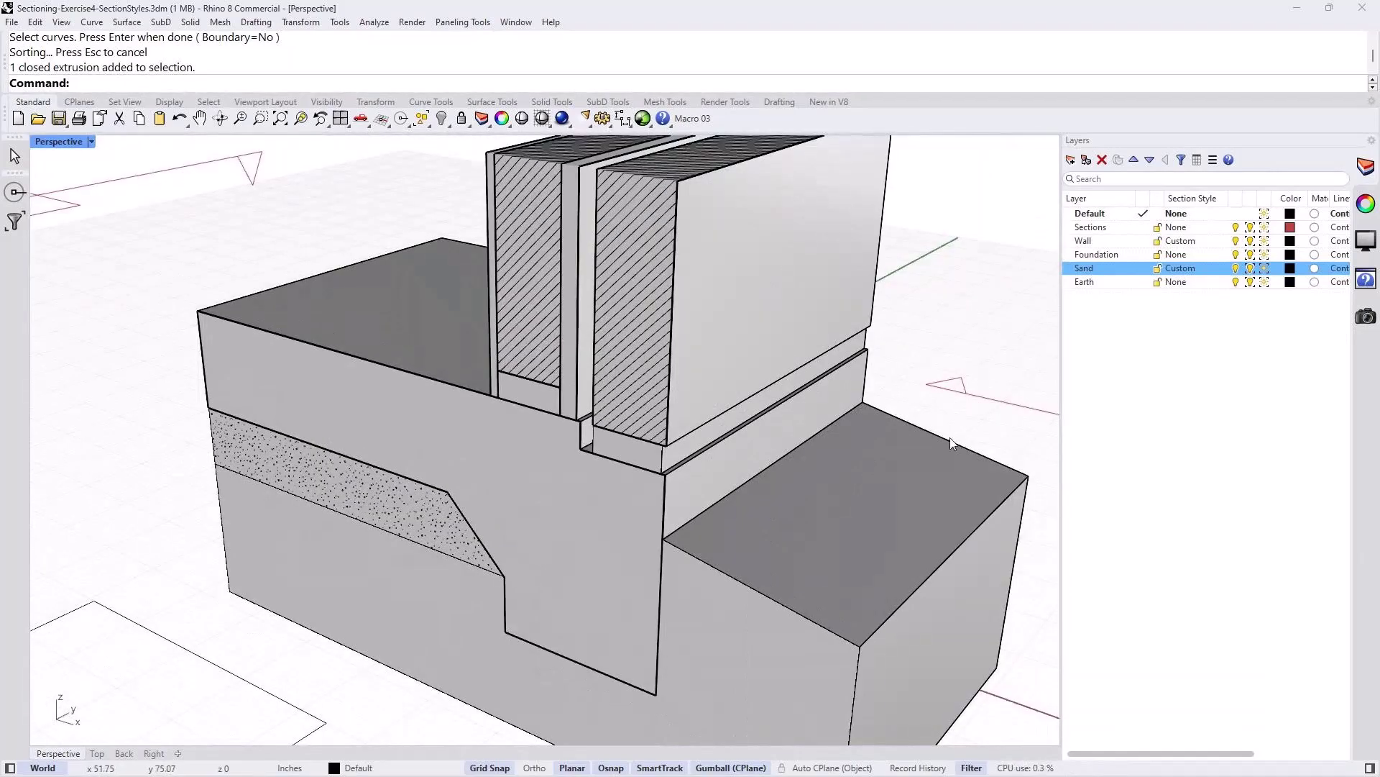
# Step: Give the Earth layer a custom section style with the Earth hatch pattern and a hatch rotation of 45
pyautogui.click(1176, 282)
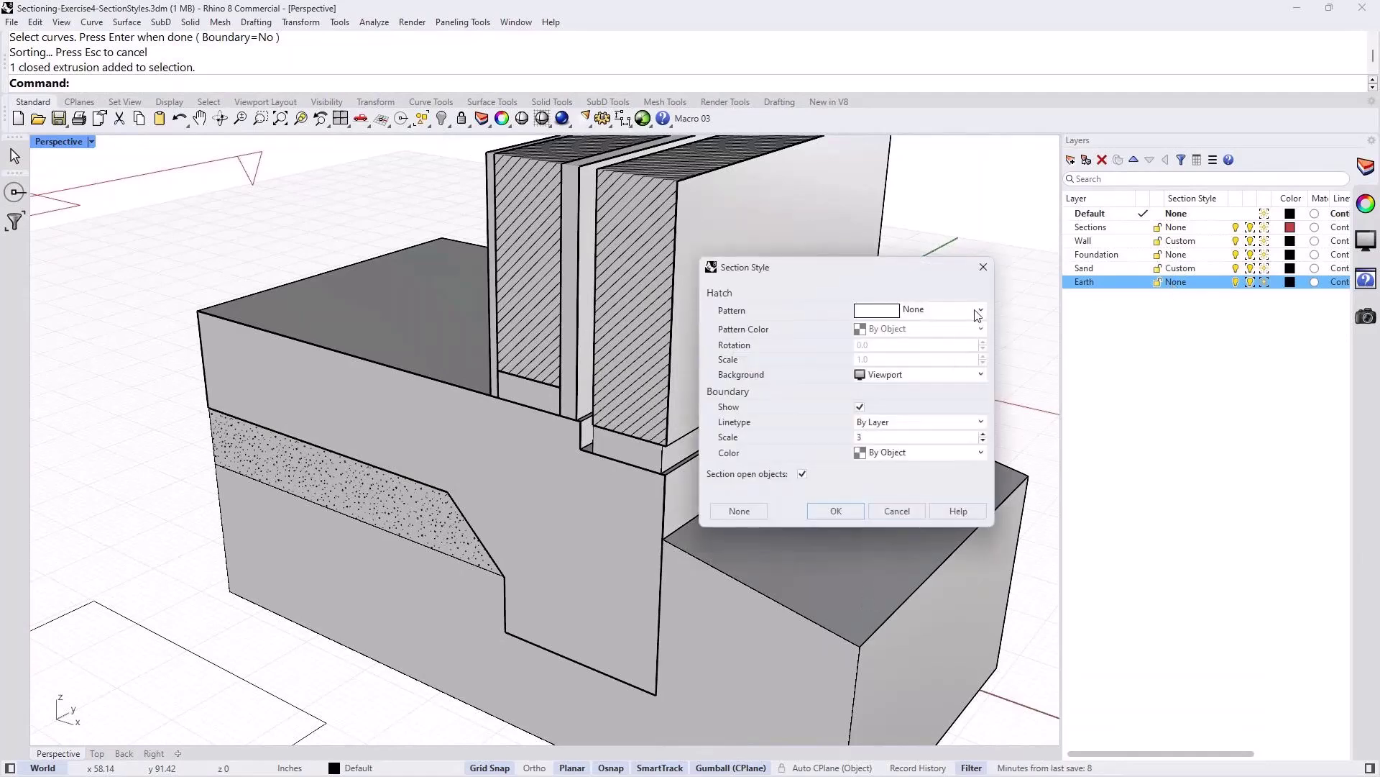
pyautogui.click(978, 314)
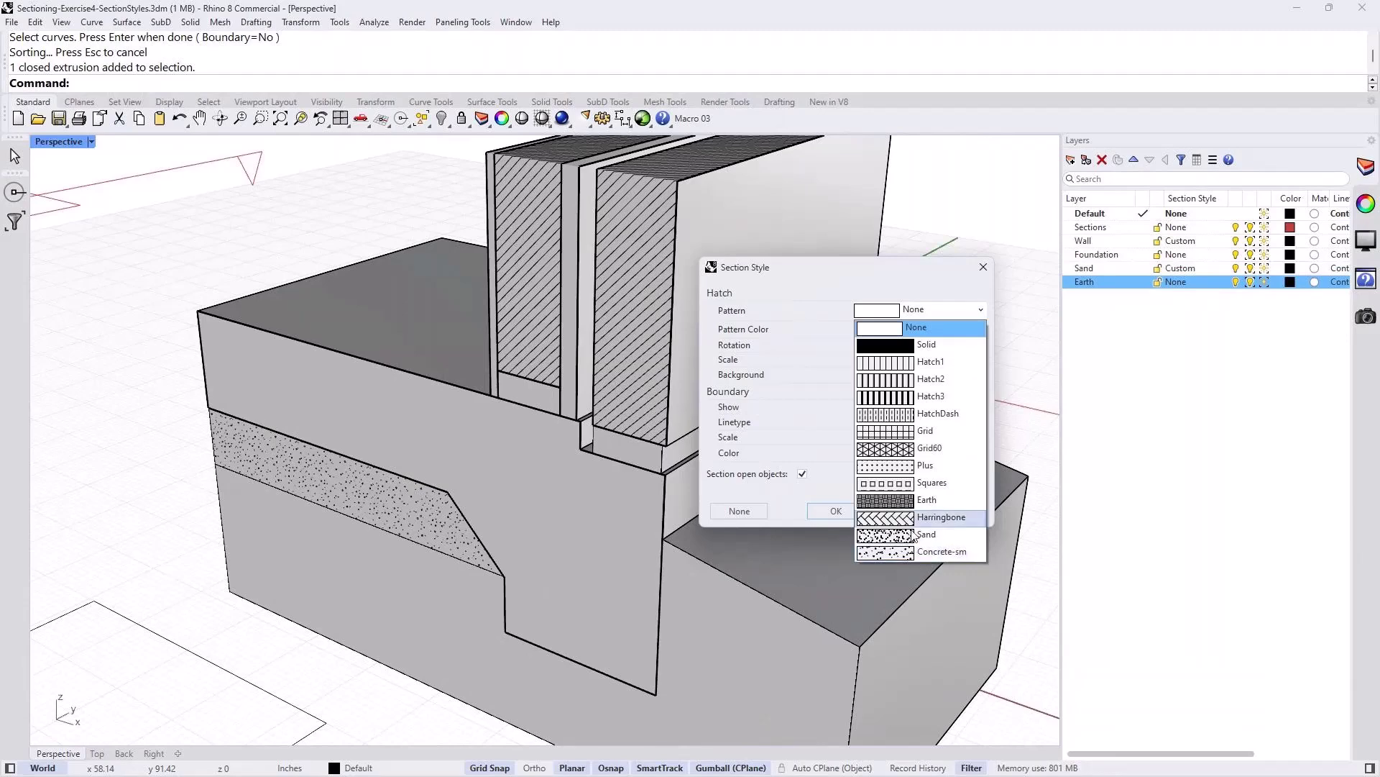
pyautogui.click(925, 507)
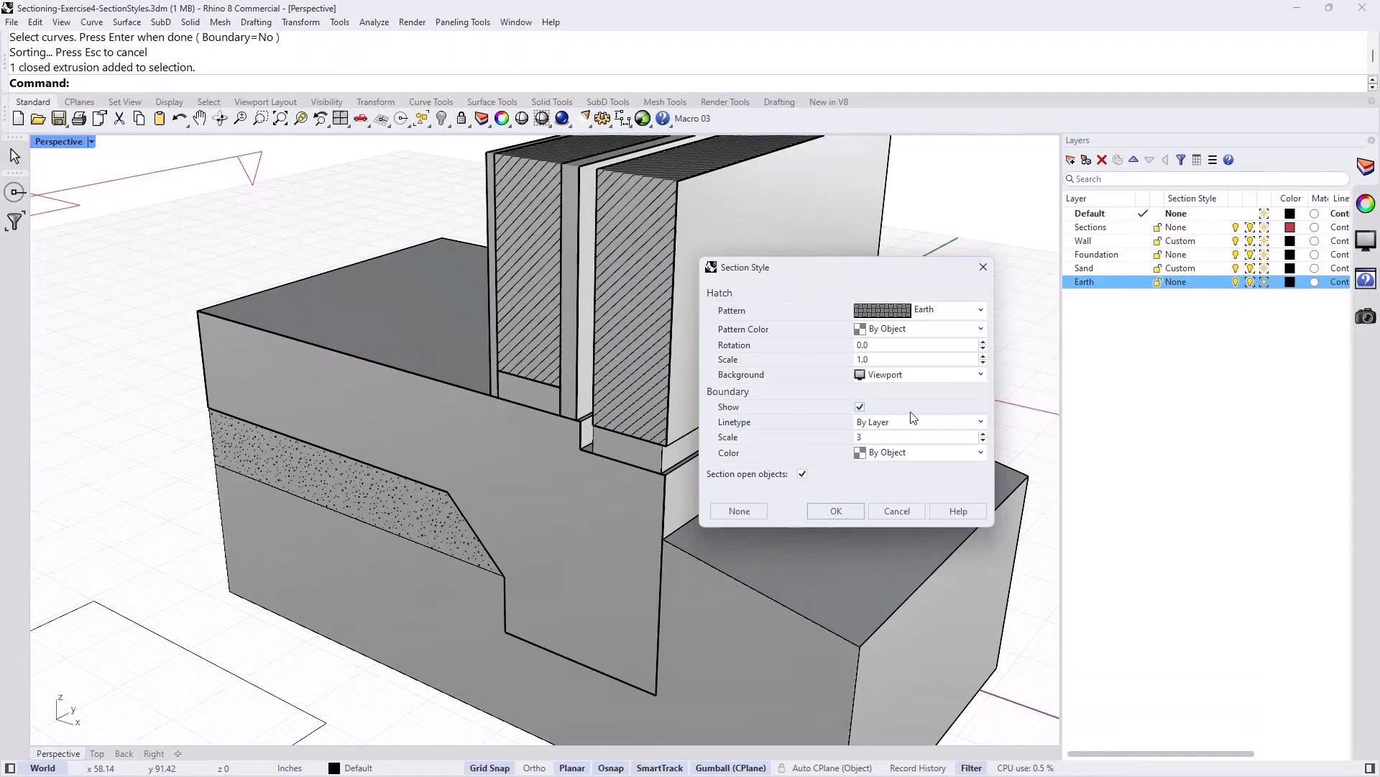
pyautogui.click(883, 347)
pyautogui.write('45')
pyautogui.click(835, 509)
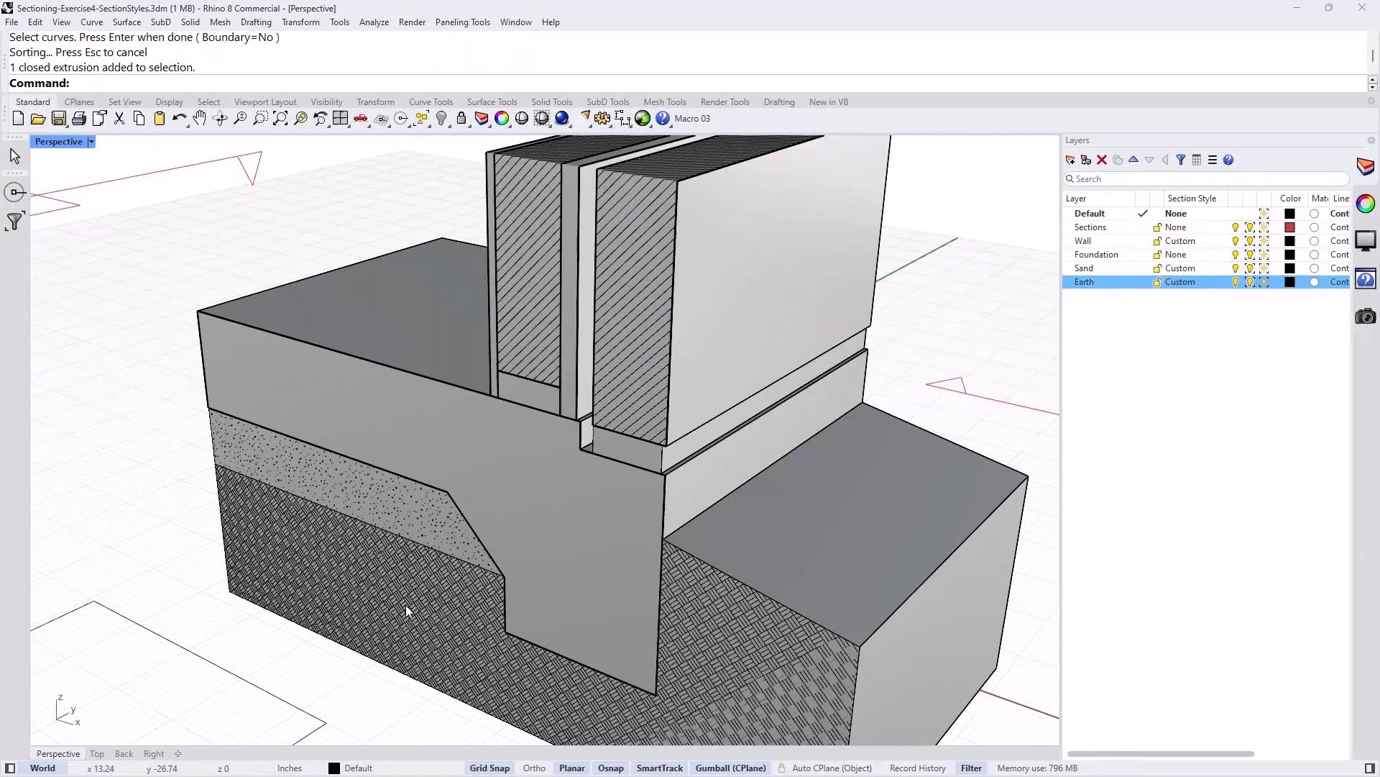
# Step: Set the hatch scale in the Earth layer's custom section style to 3
pyautogui.click(1181, 282)
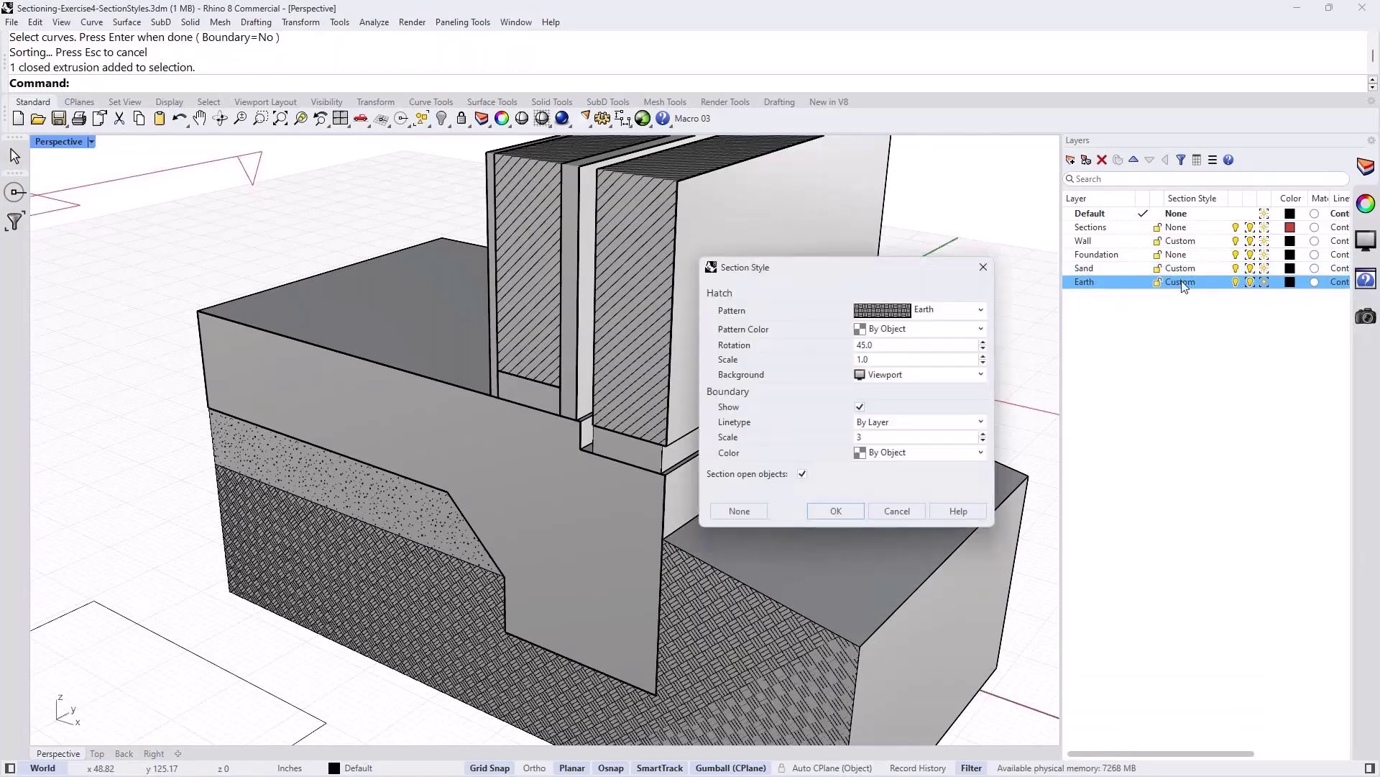
pyautogui.doubleClick(889, 357)
pyautogui.write('3')
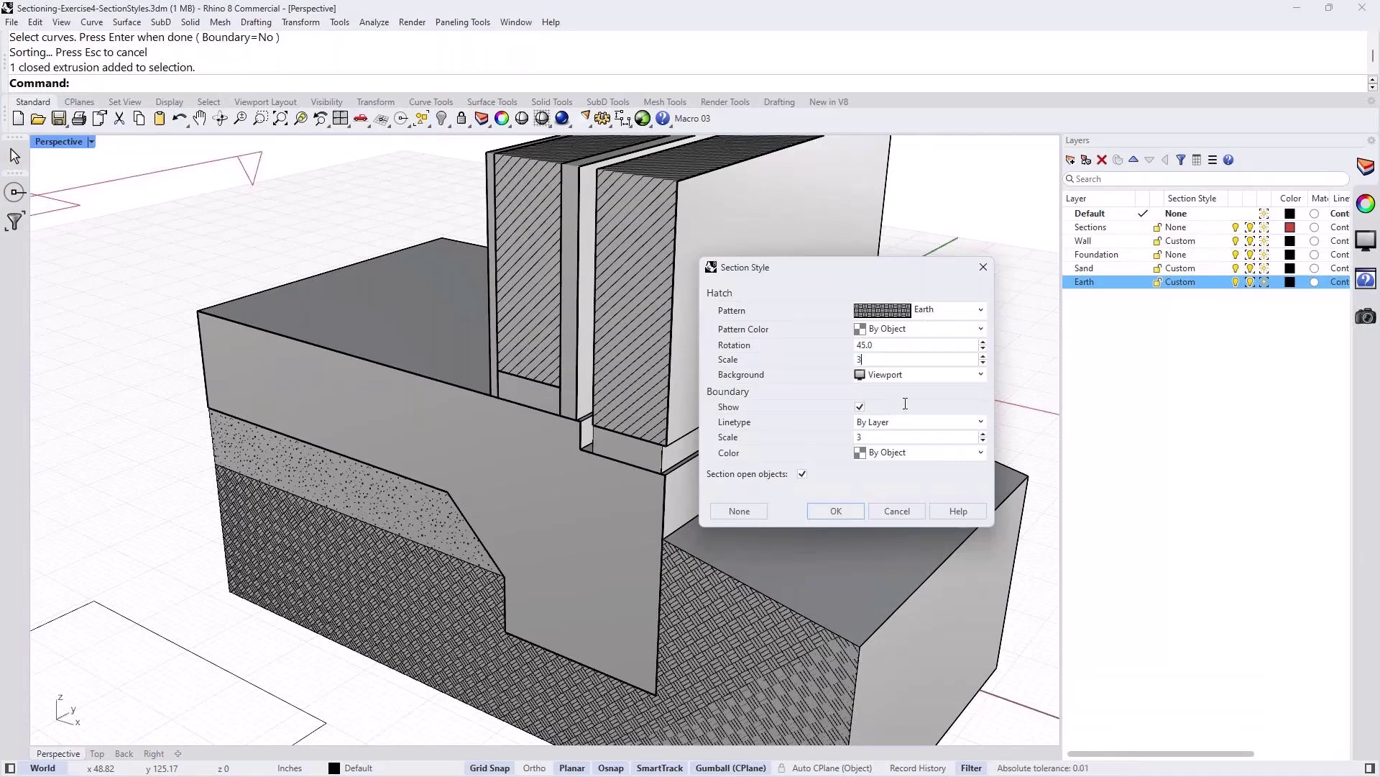
pyautogui.click(835, 511)
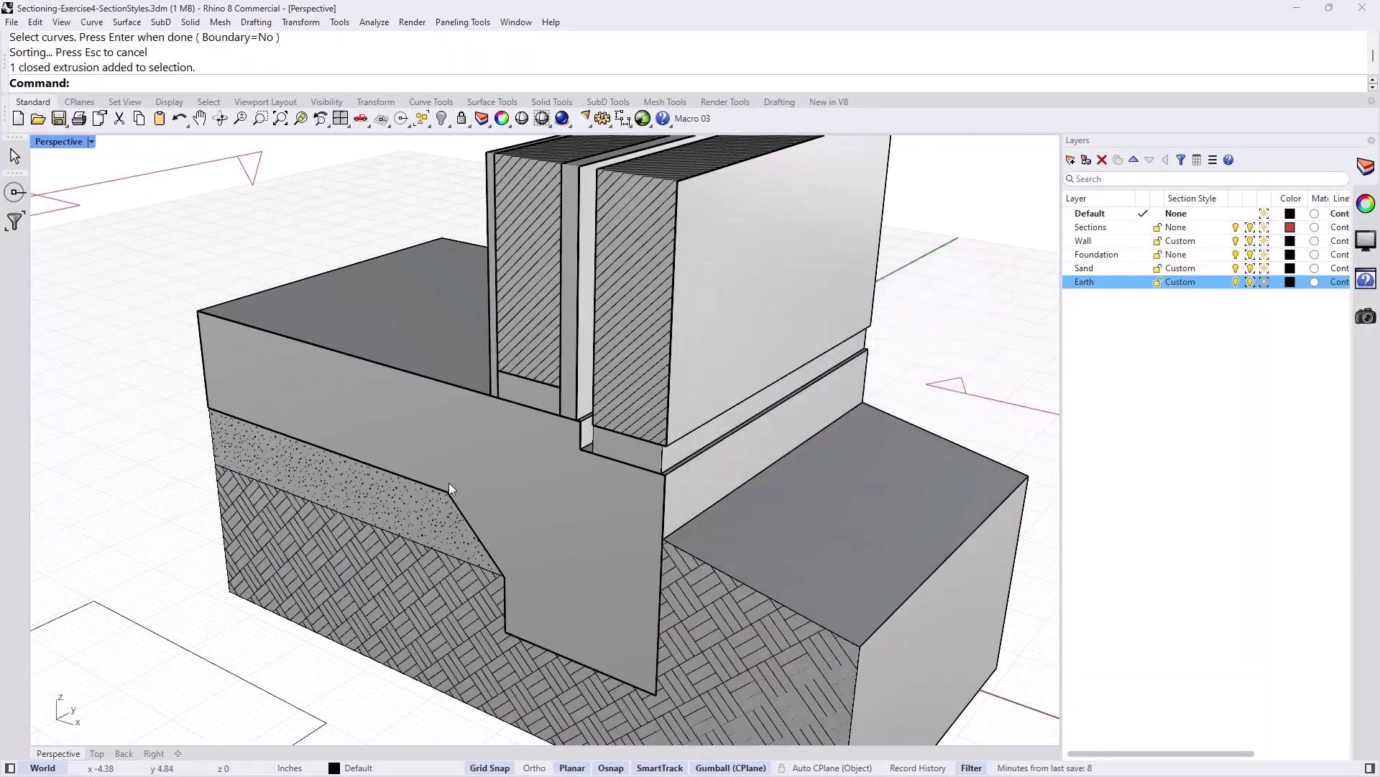
# Step: Select the earth solid, review the section style options in its object properties, and clear the selection
pyautogui.scroll(-2, 477, 487)
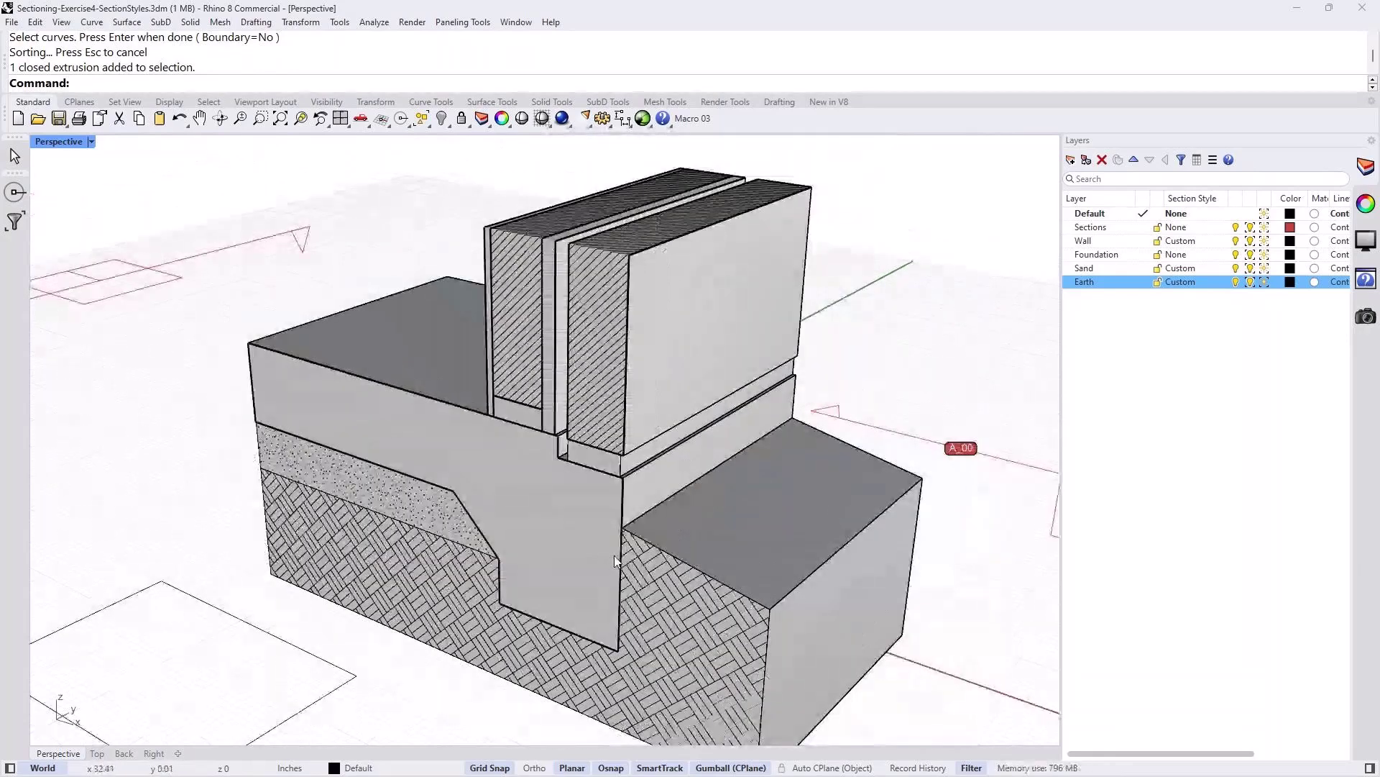
pyautogui.moveTo(628, 559); pyautogui.dragTo(551, 650, button='right')
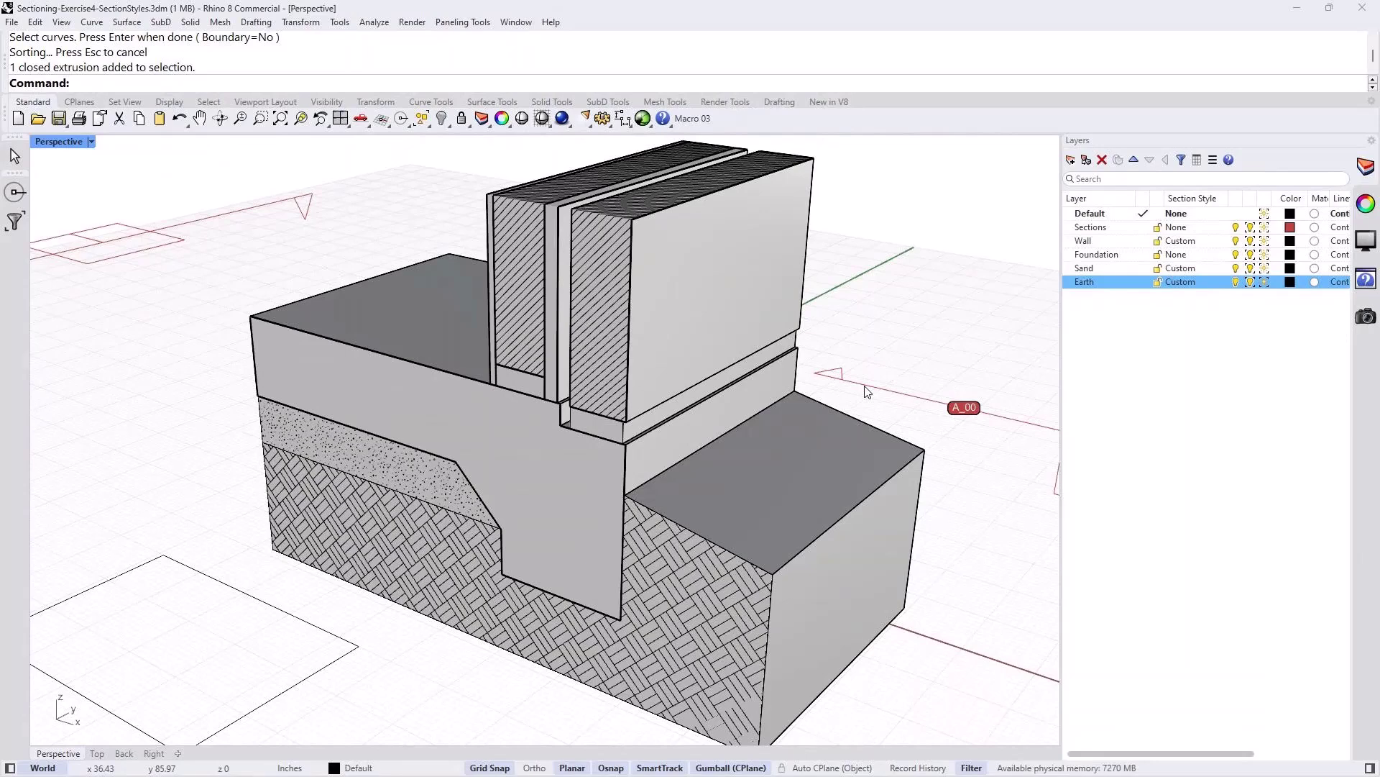
pyautogui.click(859, 449)
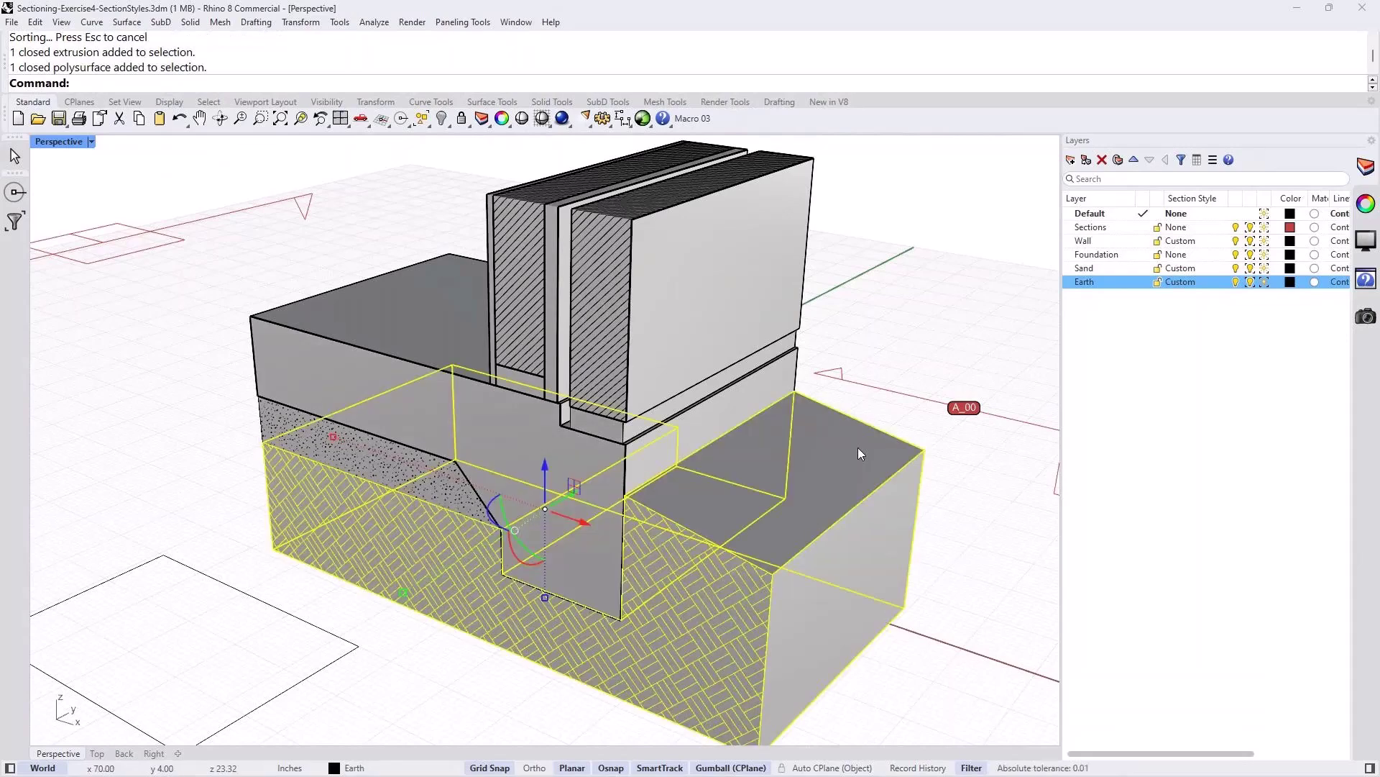
pyautogui.click(1364, 207)
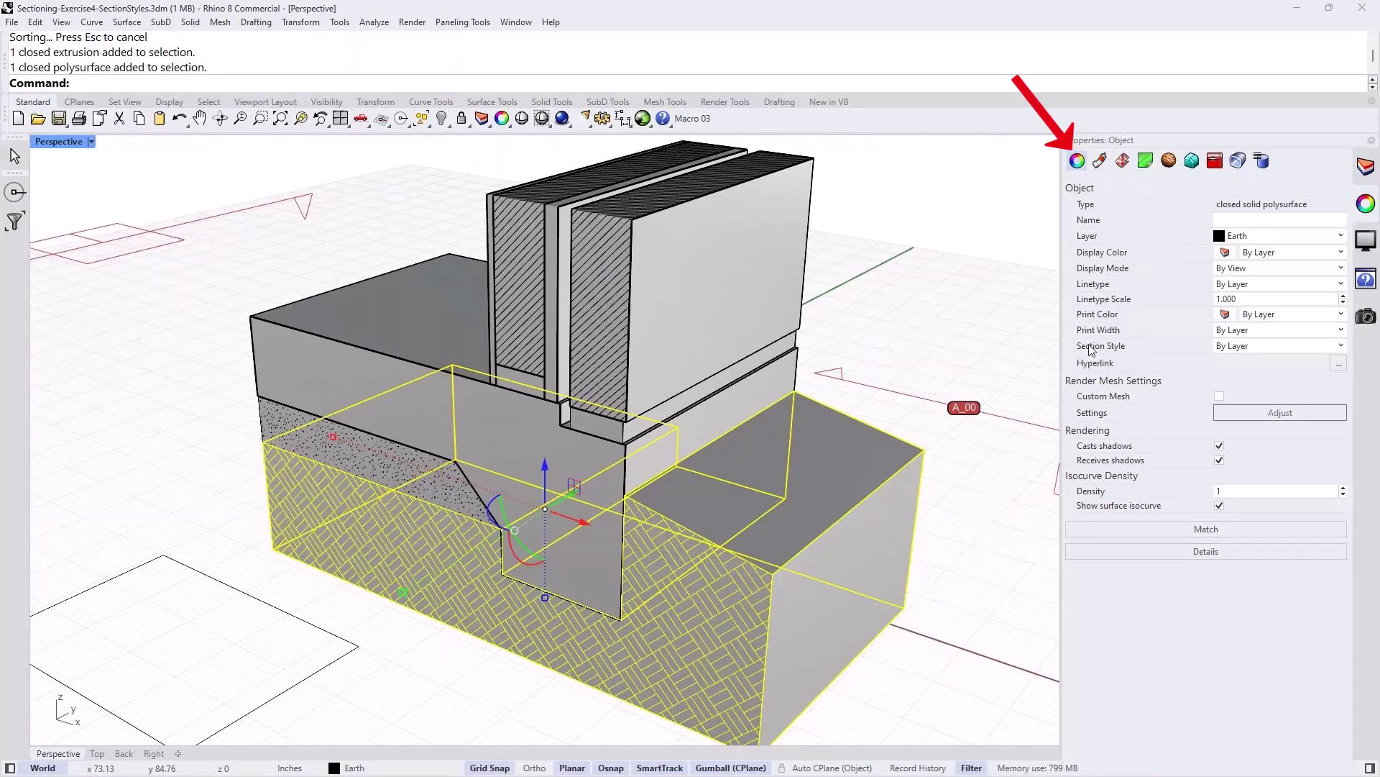
pyautogui.click(1341, 348)
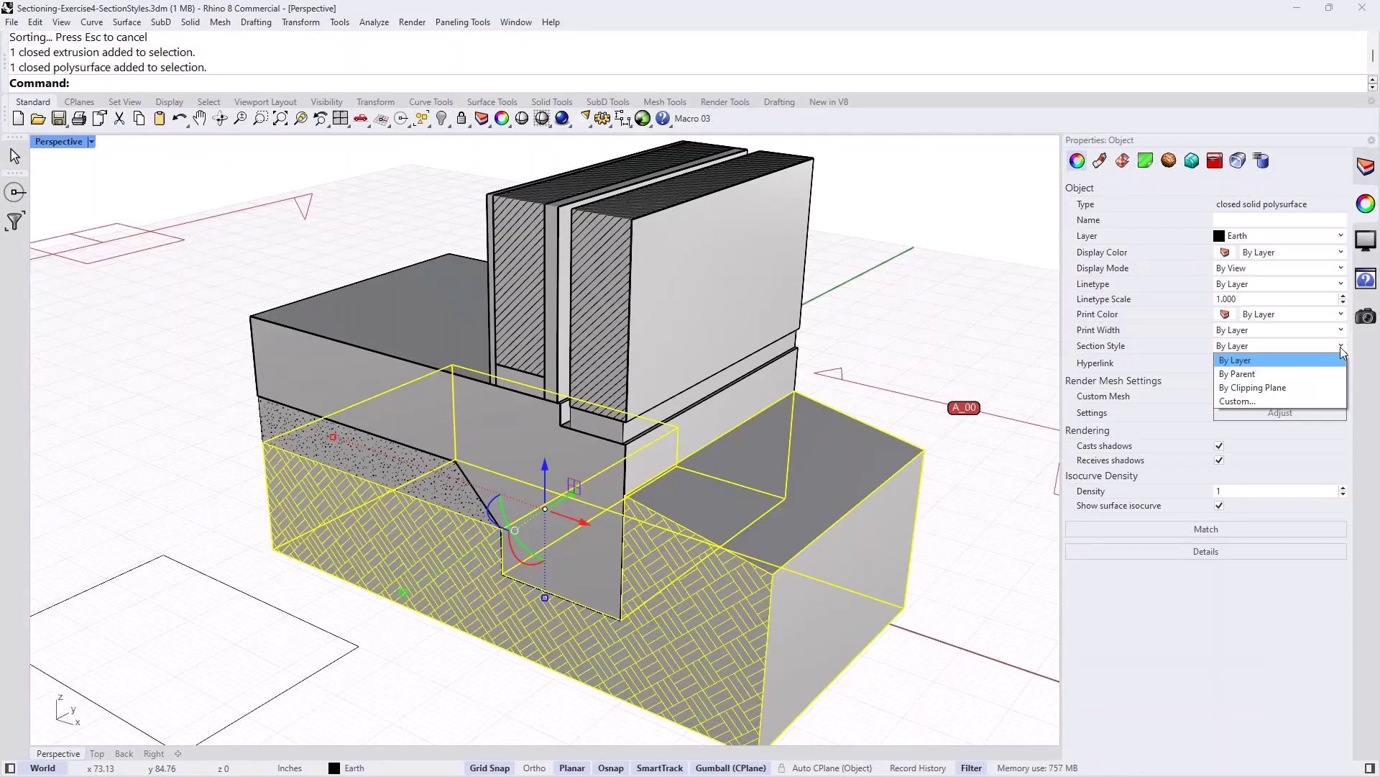
pyautogui.click(1021, 308)
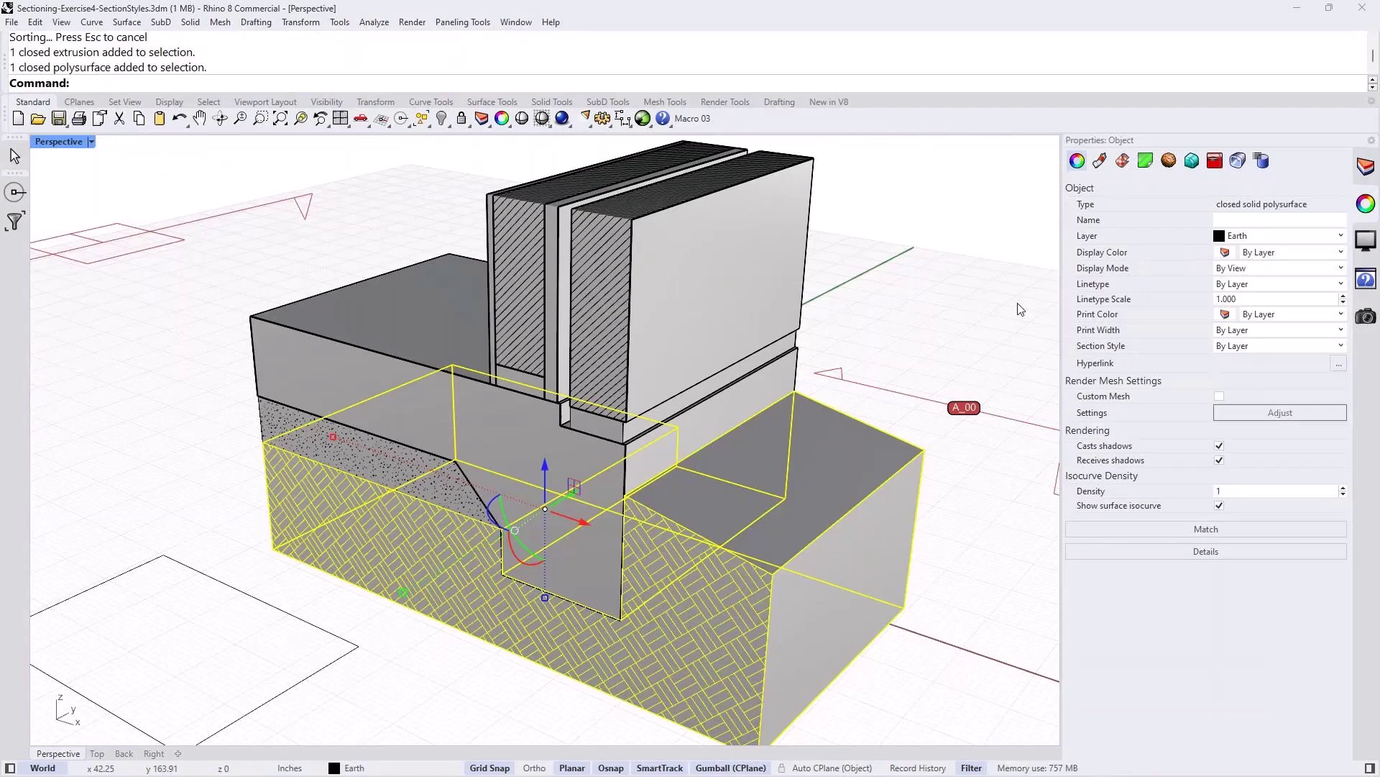
pyautogui.click(943, 312)
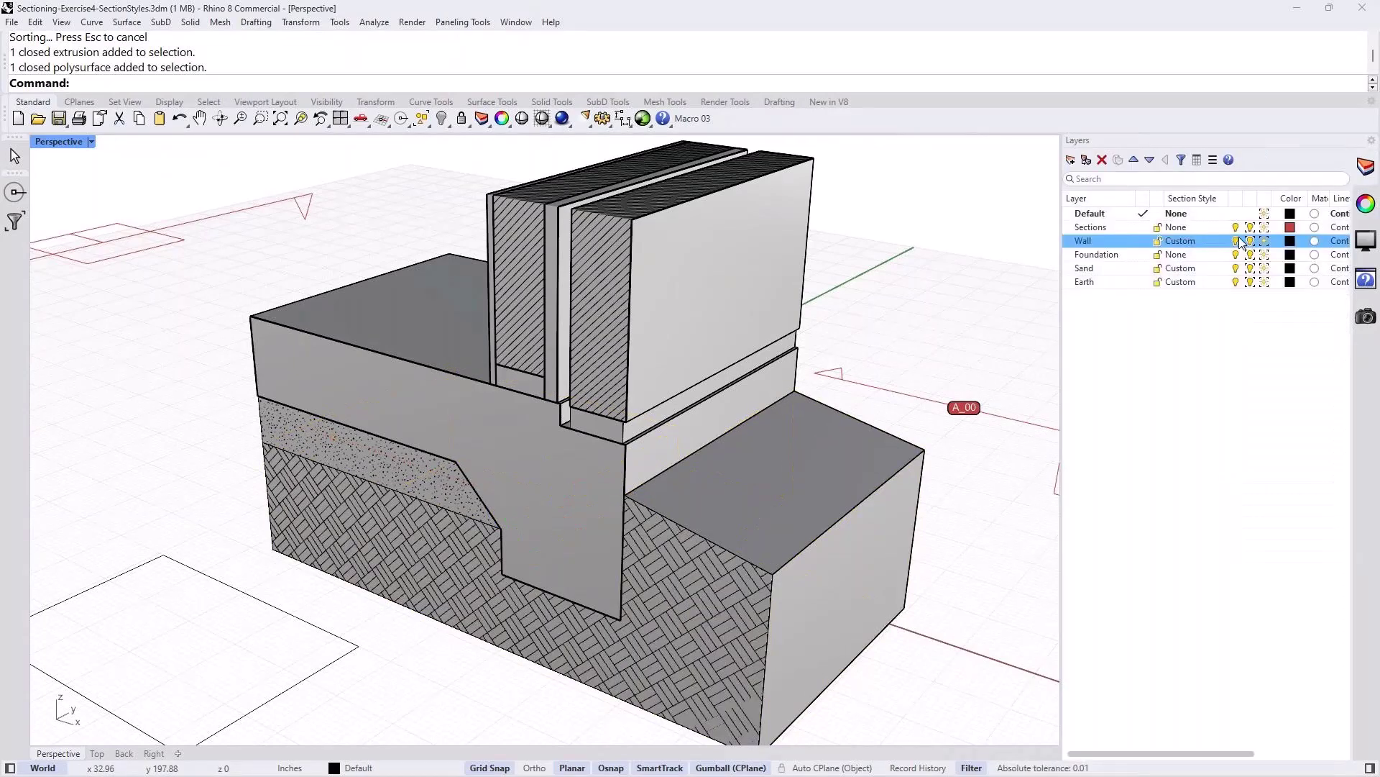
# Step: Hide and show the Foundation layer, and pick the foundation slab and the thin panel between the walls to identify its objects
pyautogui.click(1236, 255)
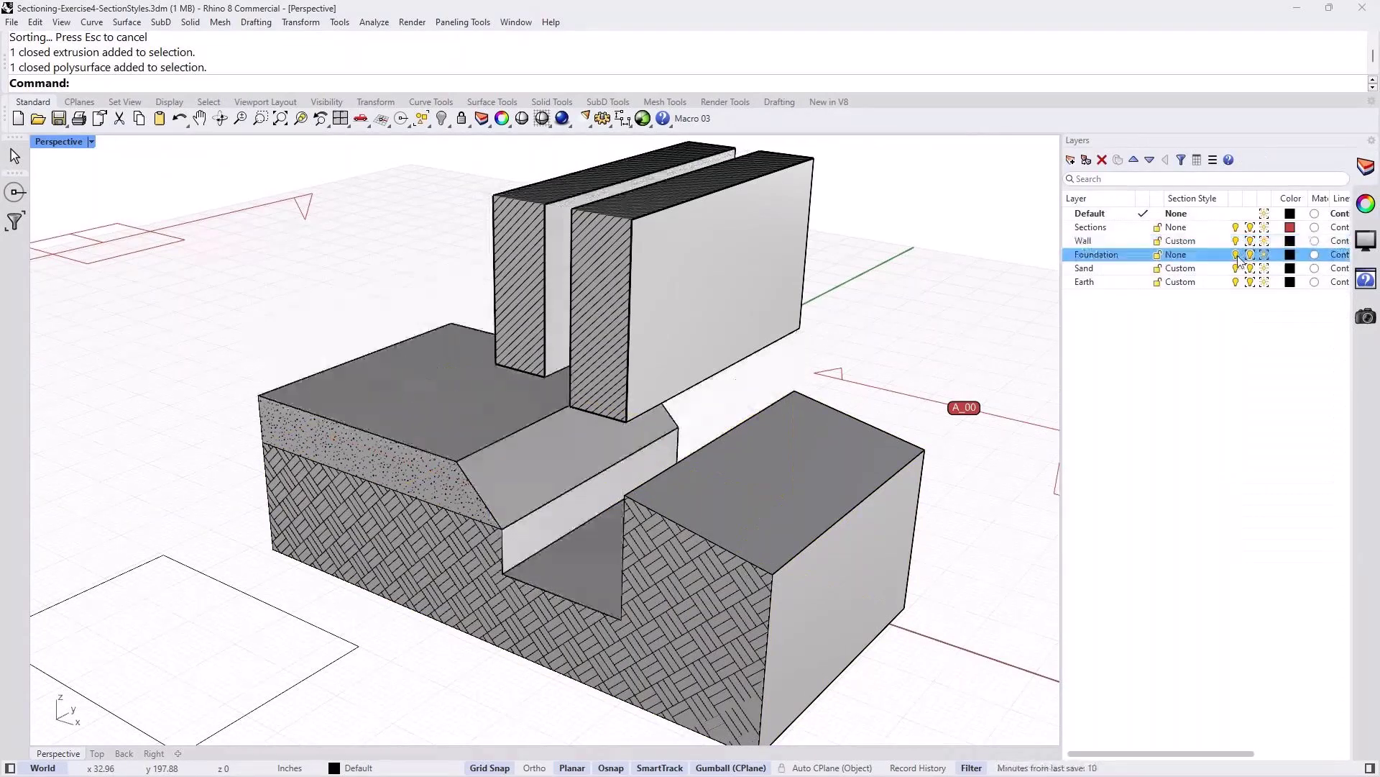
pyautogui.click(1236, 255)
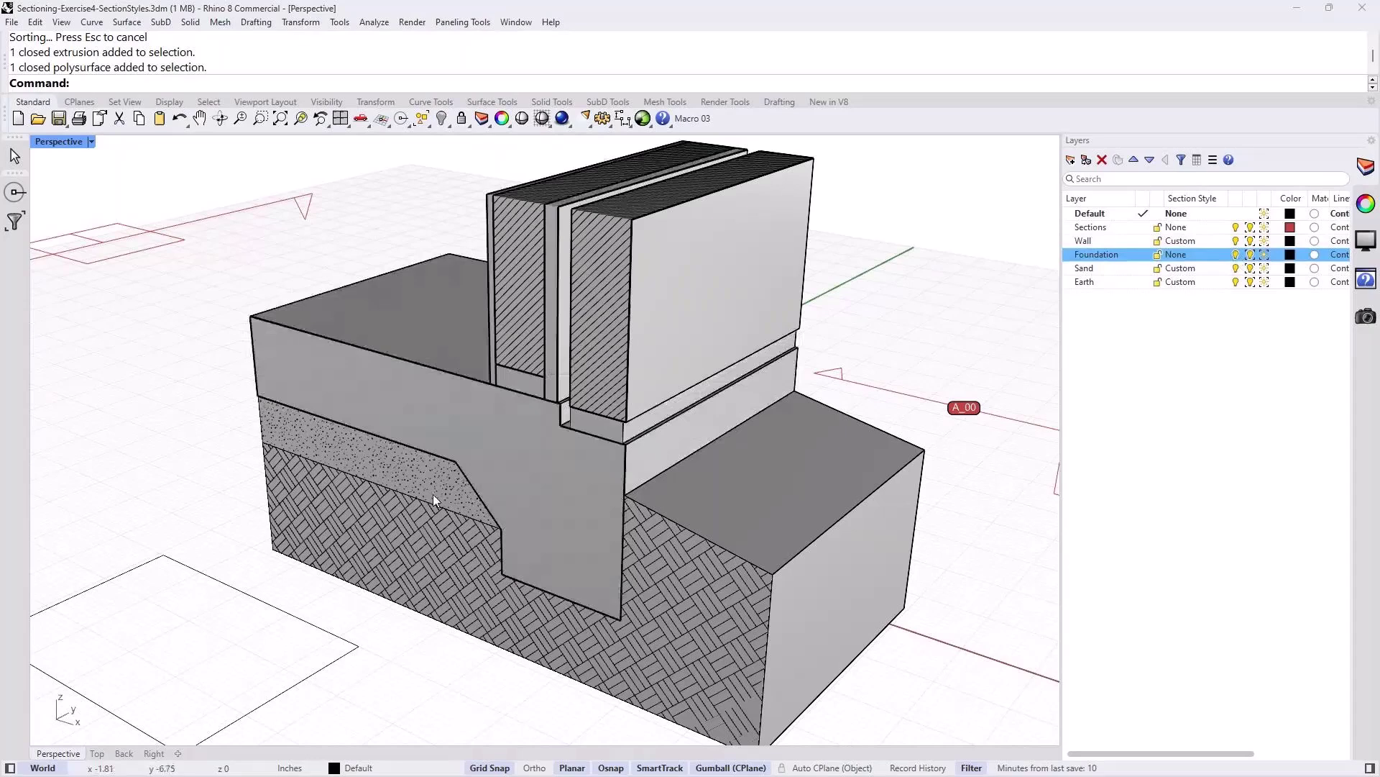
pyautogui.click(432, 322)
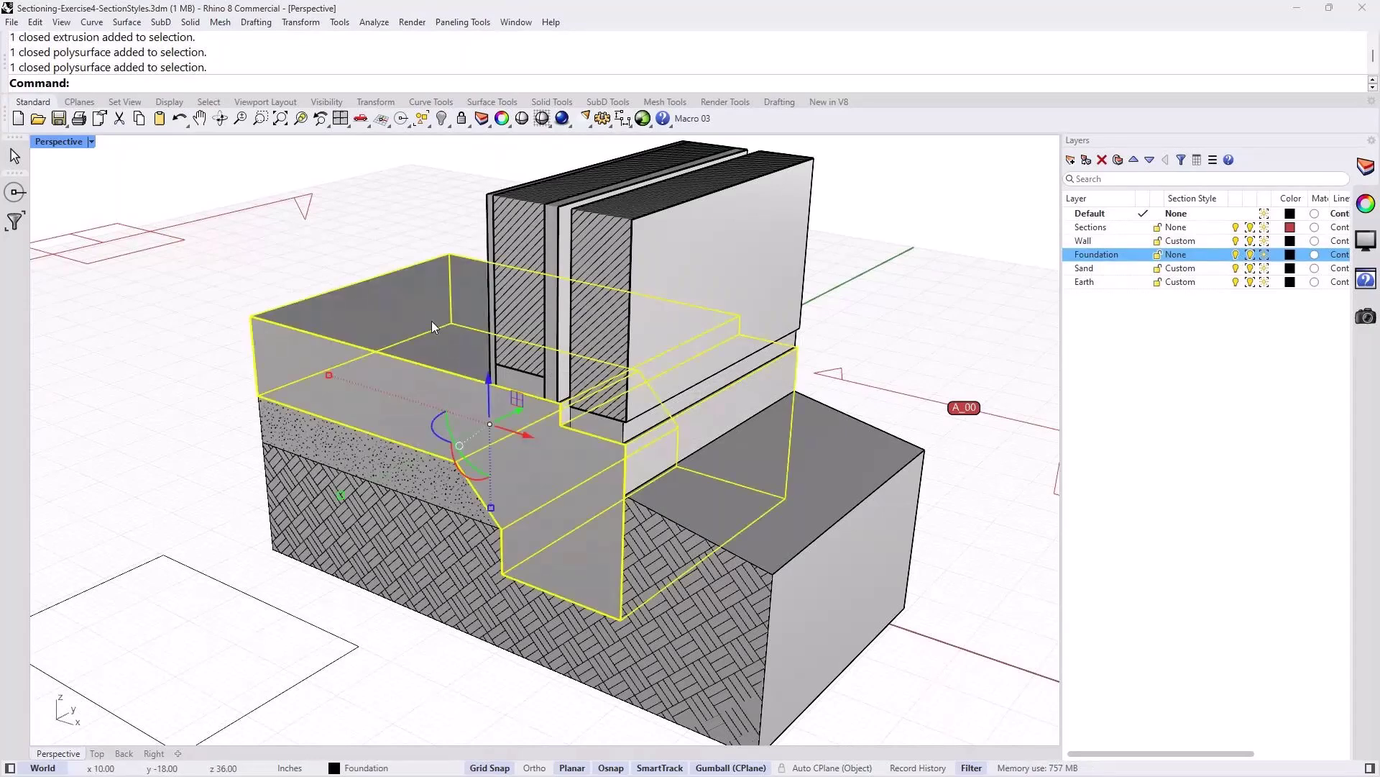
pyautogui.click(555, 226)
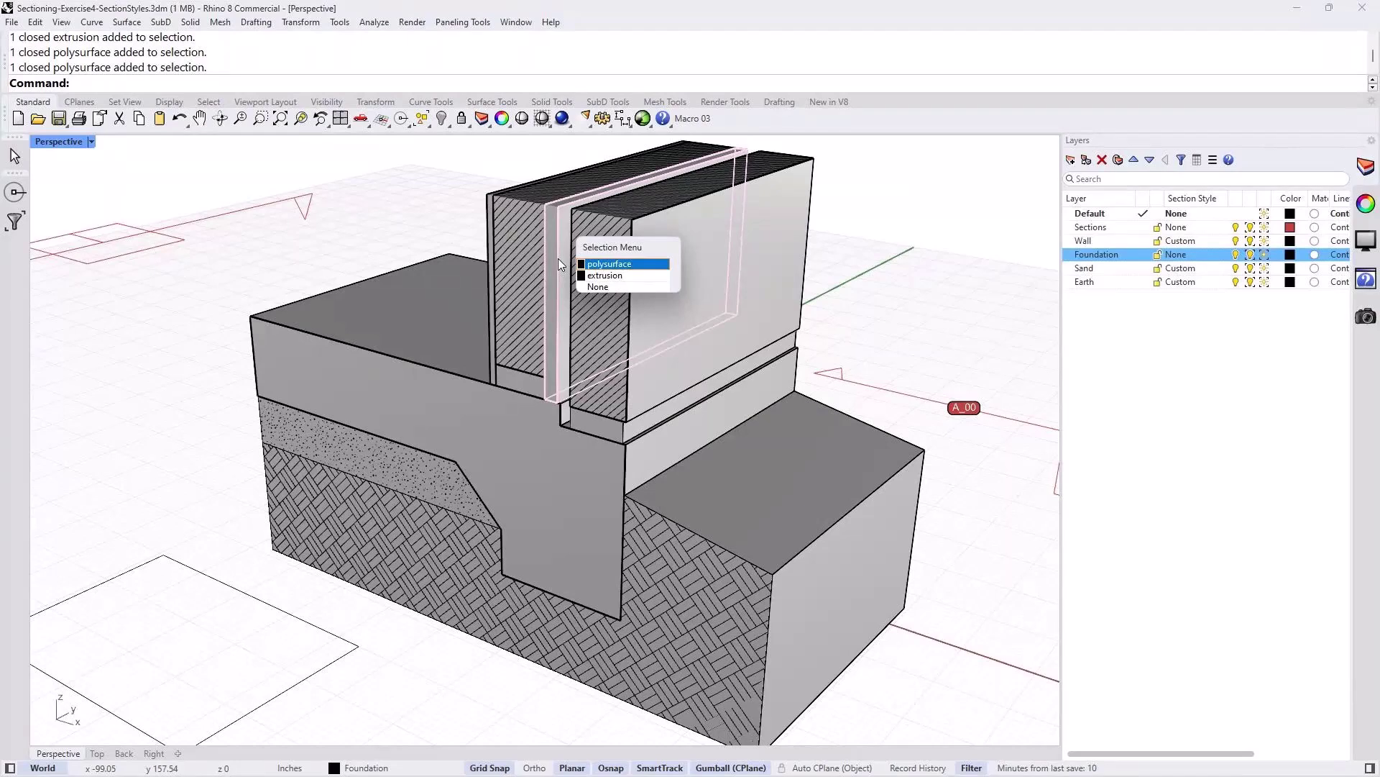
pyautogui.press('Return')
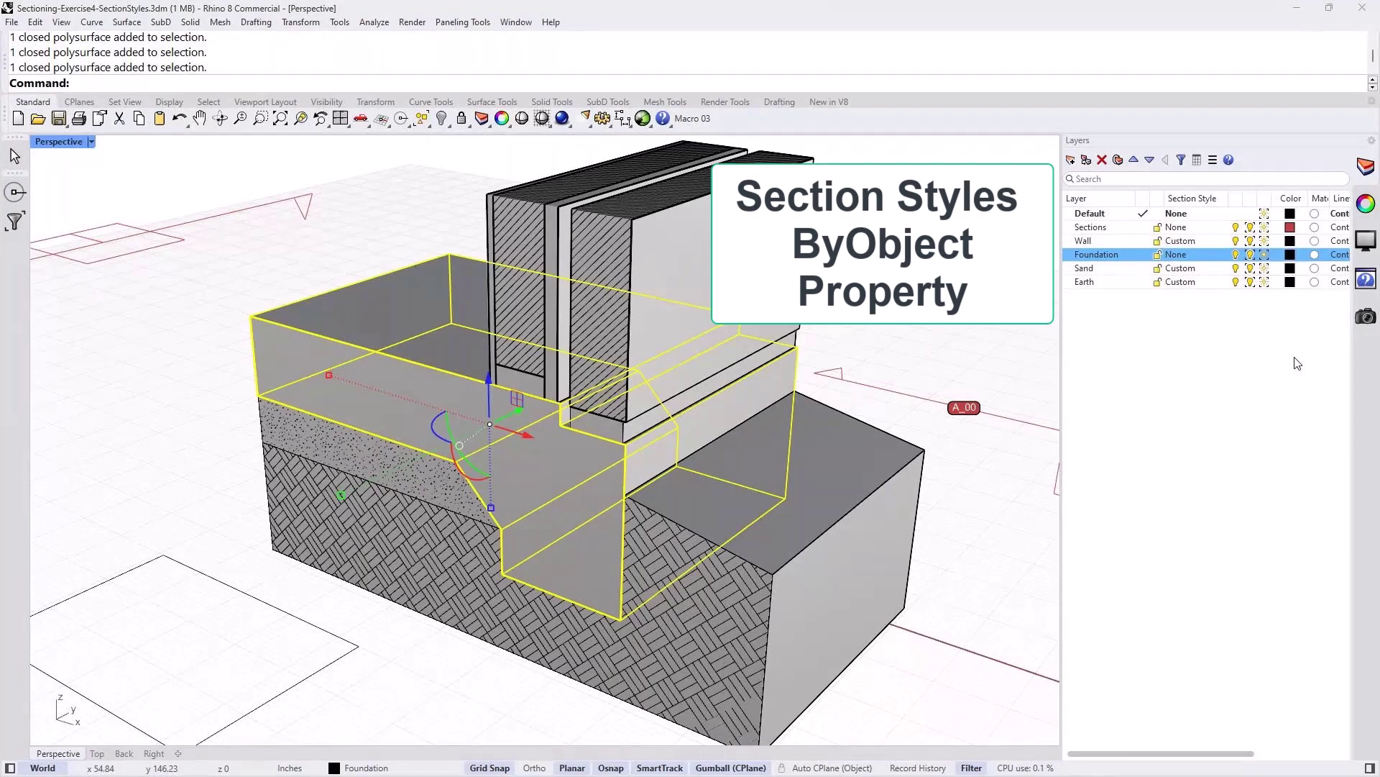
# Step: Give the foundation slab a custom section style by object with the Concrete-sm hatch pattern, and clear the selection
pyautogui.click(1366, 204)
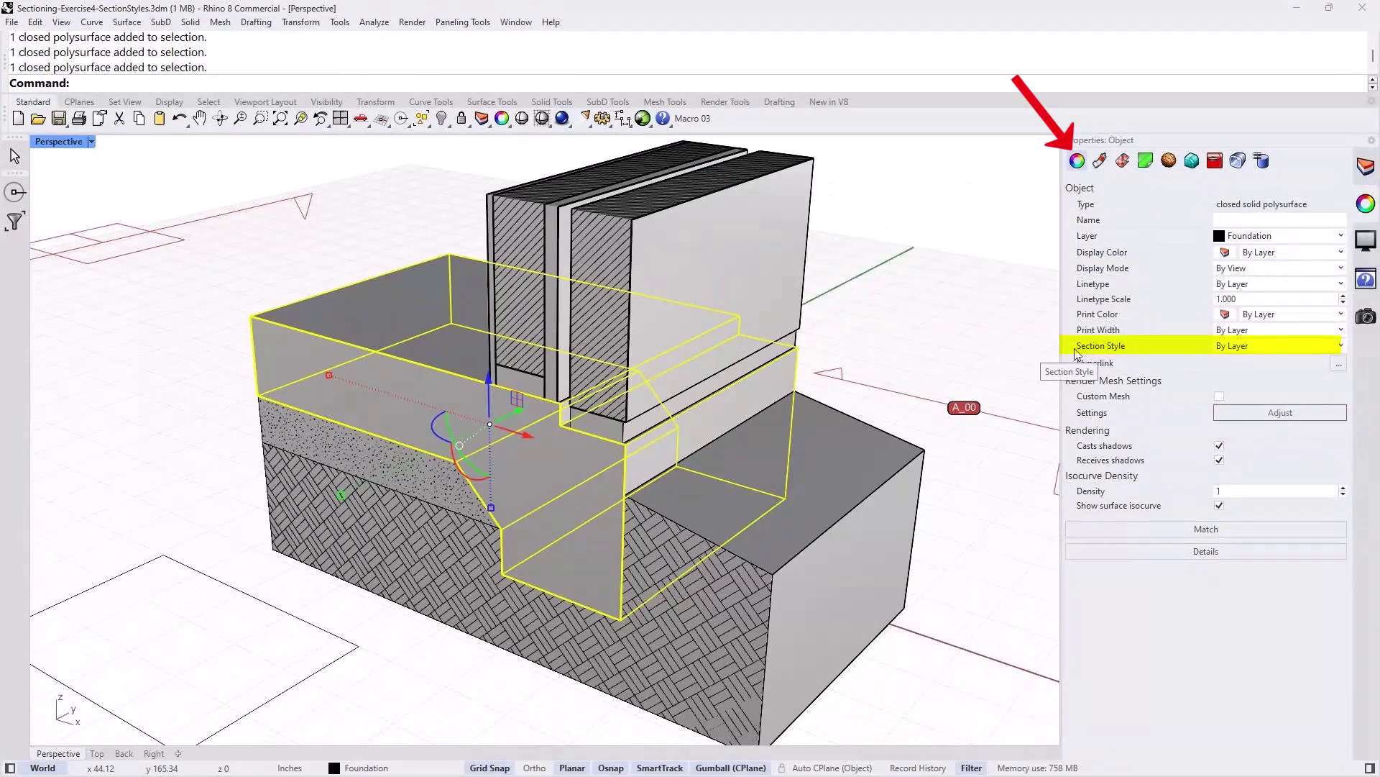
pyautogui.click(1342, 347)
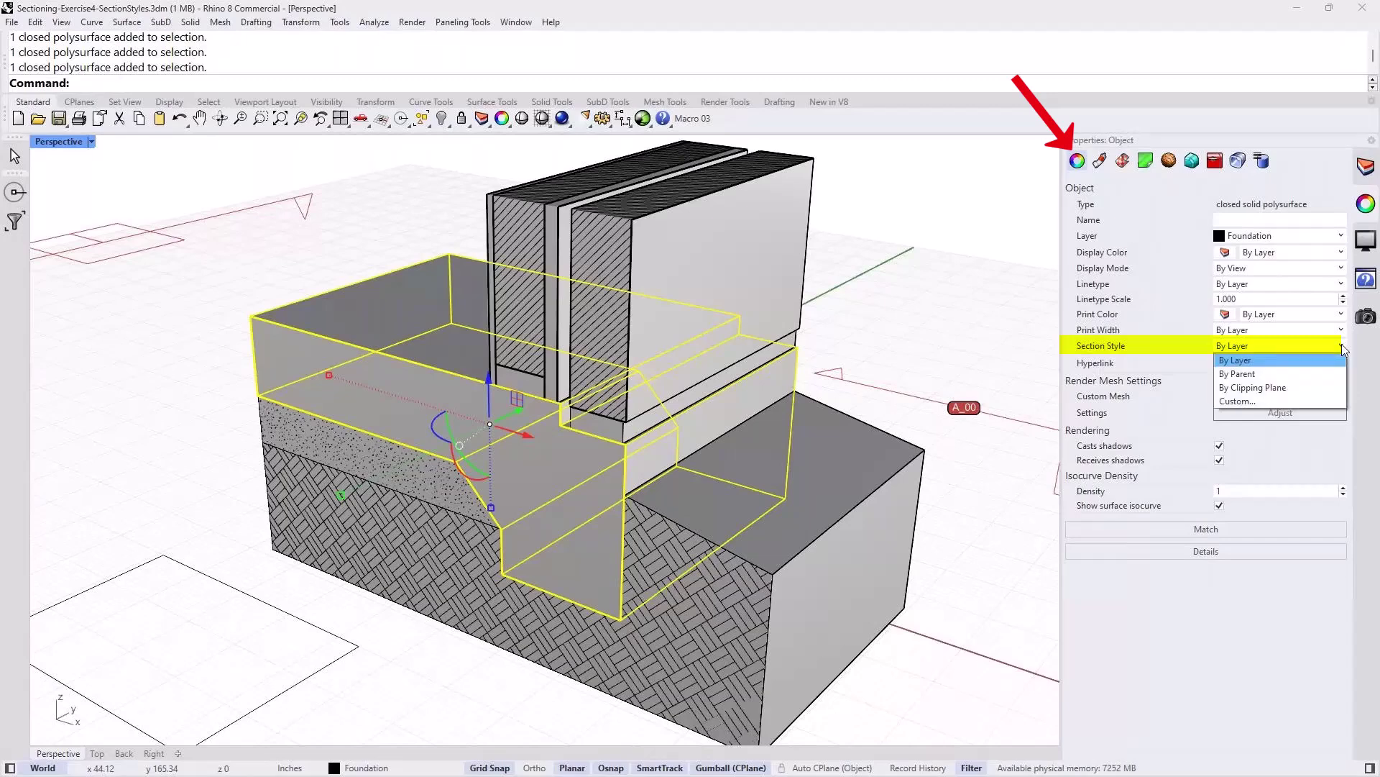
pyautogui.click(1238, 401)
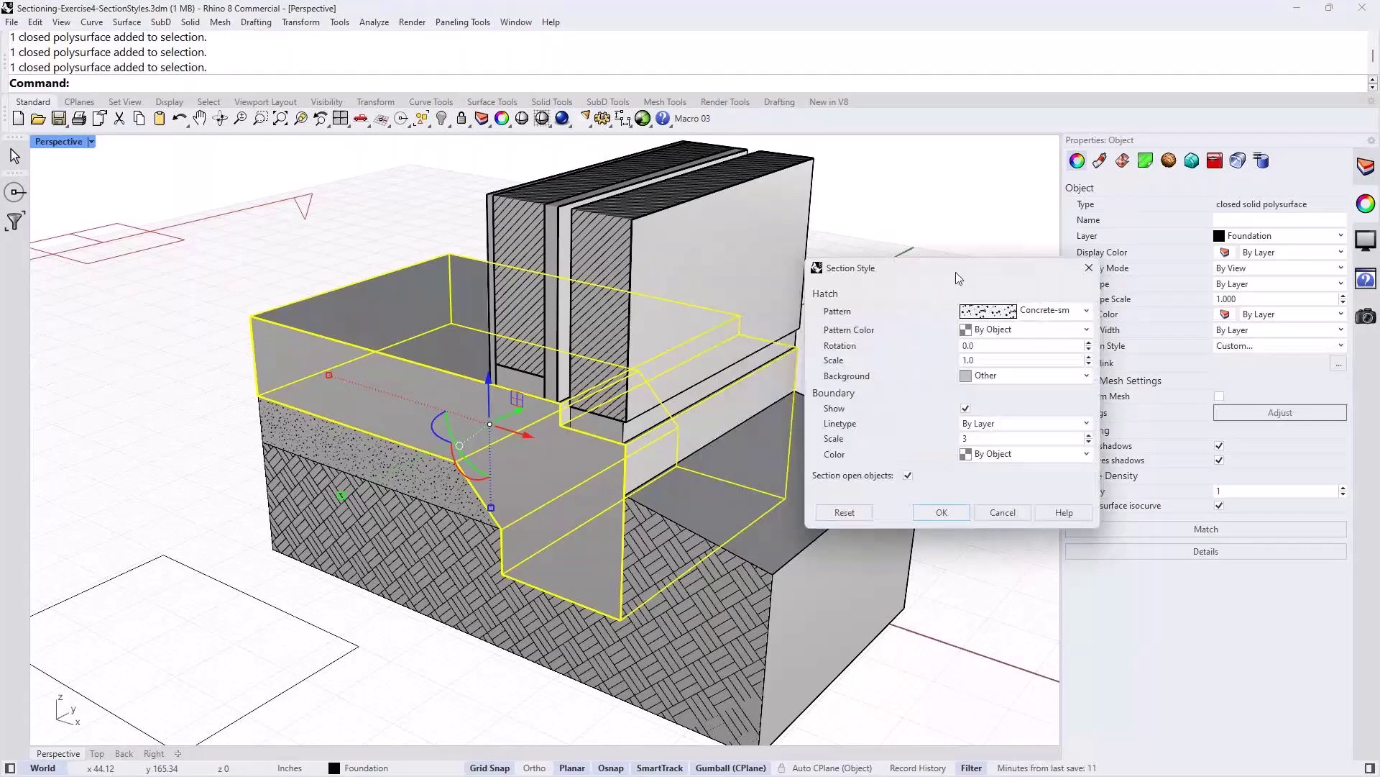
pyautogui.moveTo(960, 278); pyautogui.dragTo(974, 289)
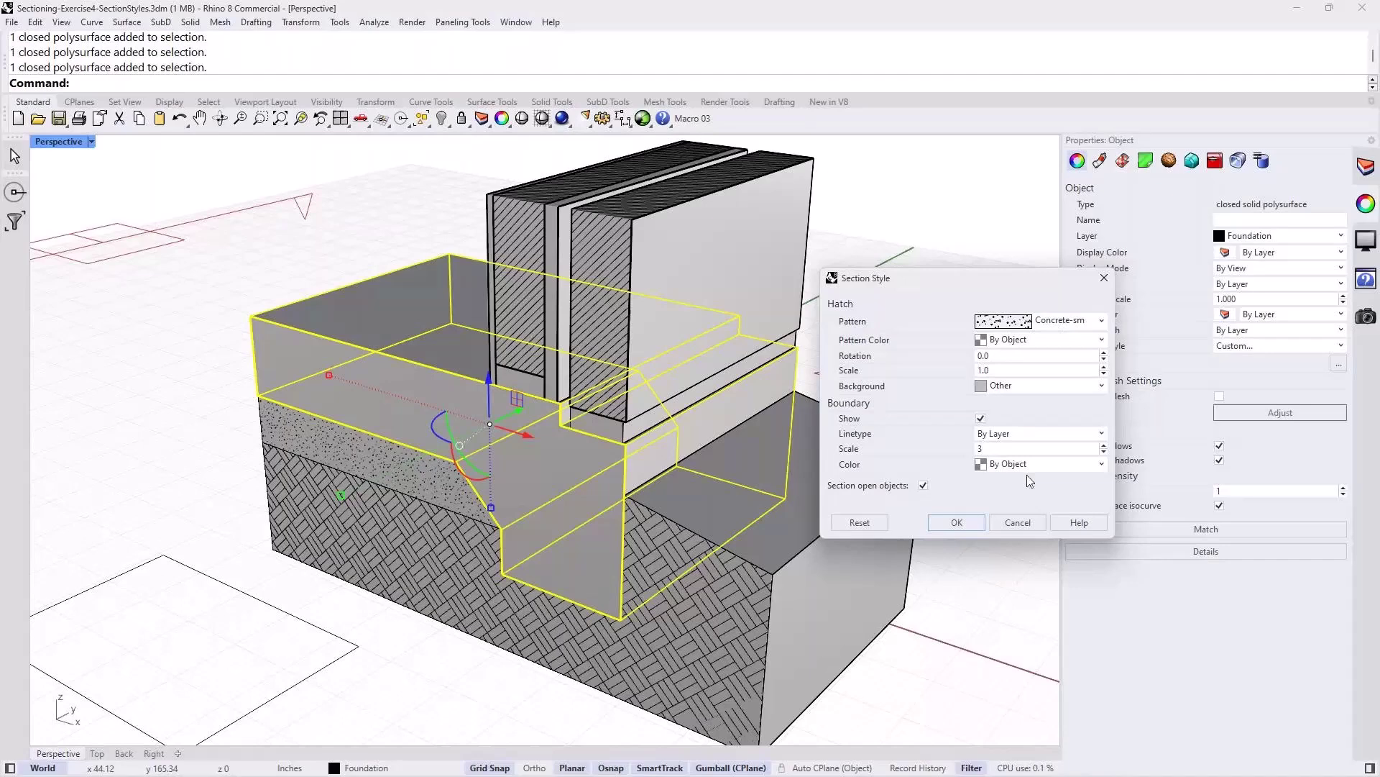
pyautogui.click(1105, 326)
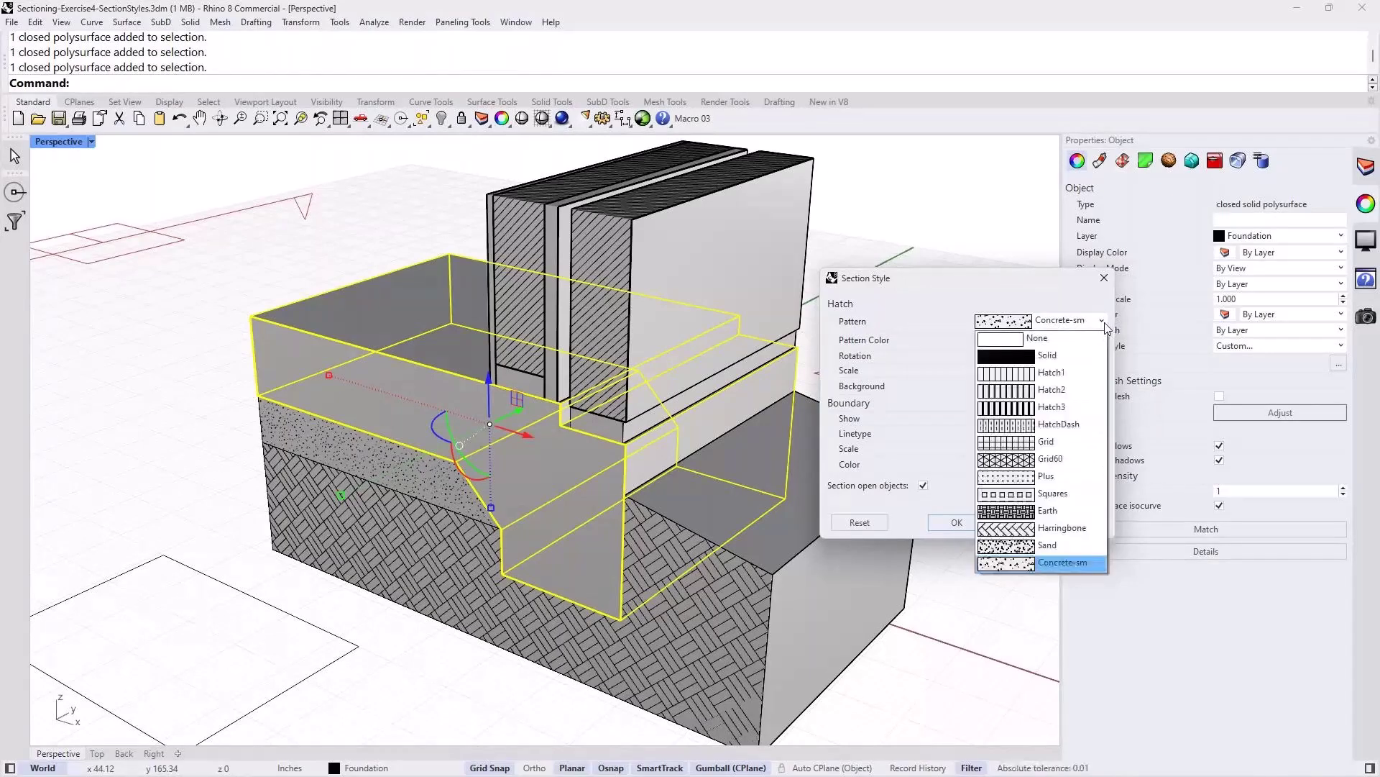
pyautogui.click(1059, 564)
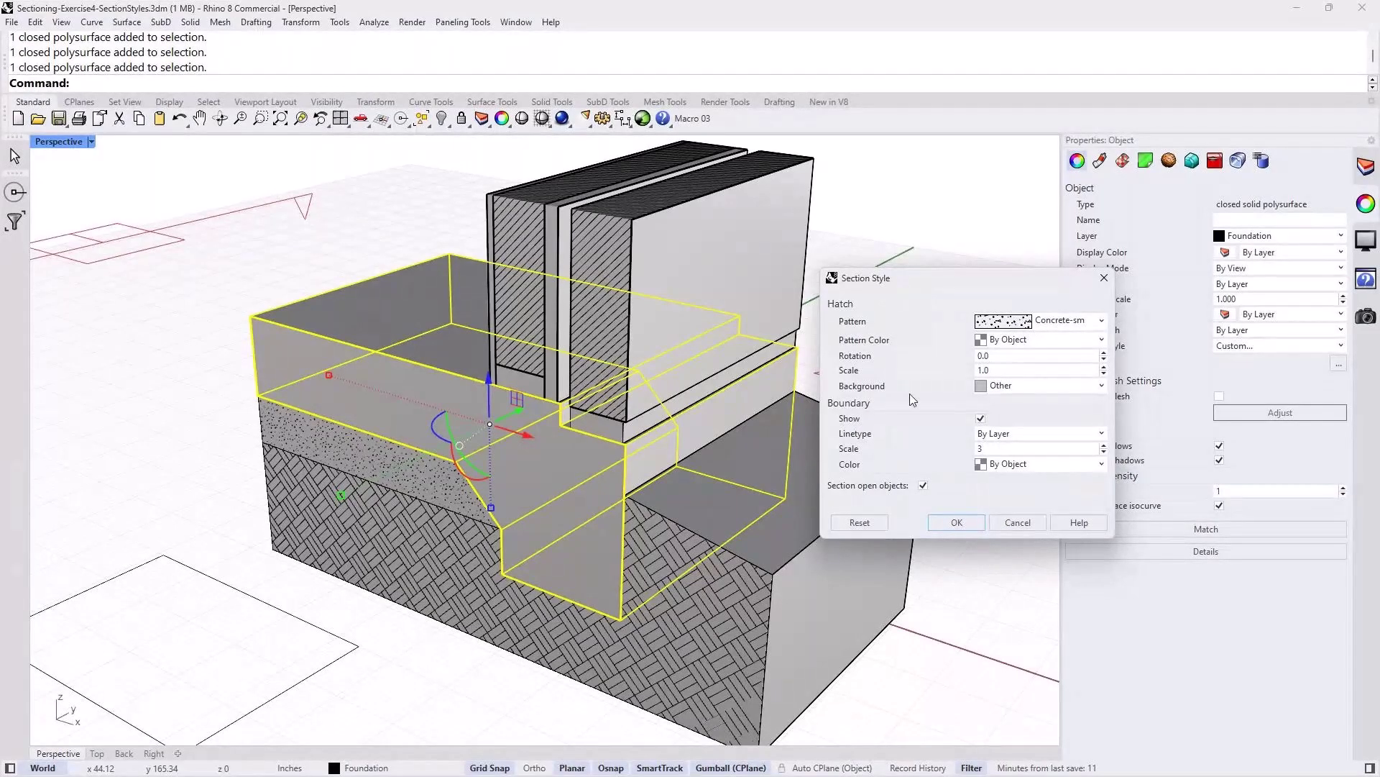
pyautogui.click(958, 524)
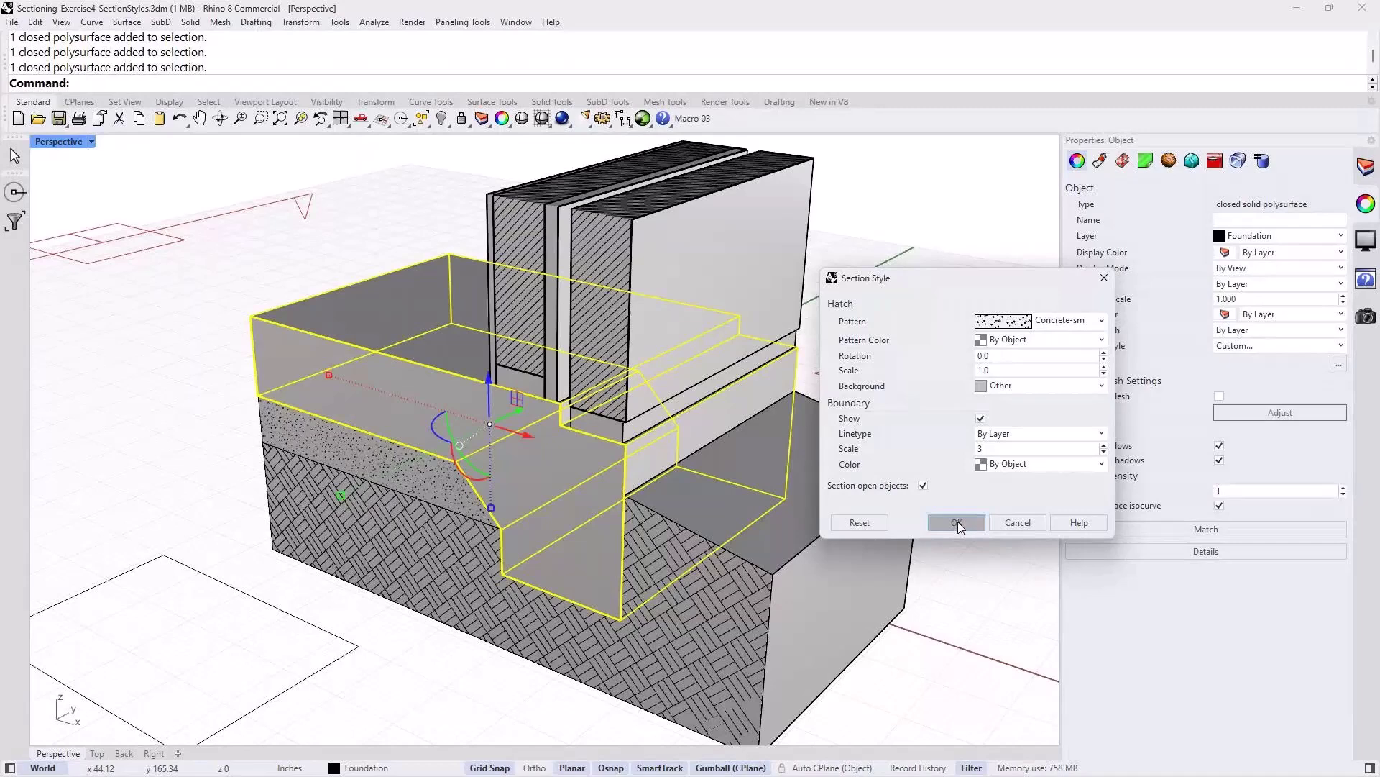
pyautogui.press('Escape')
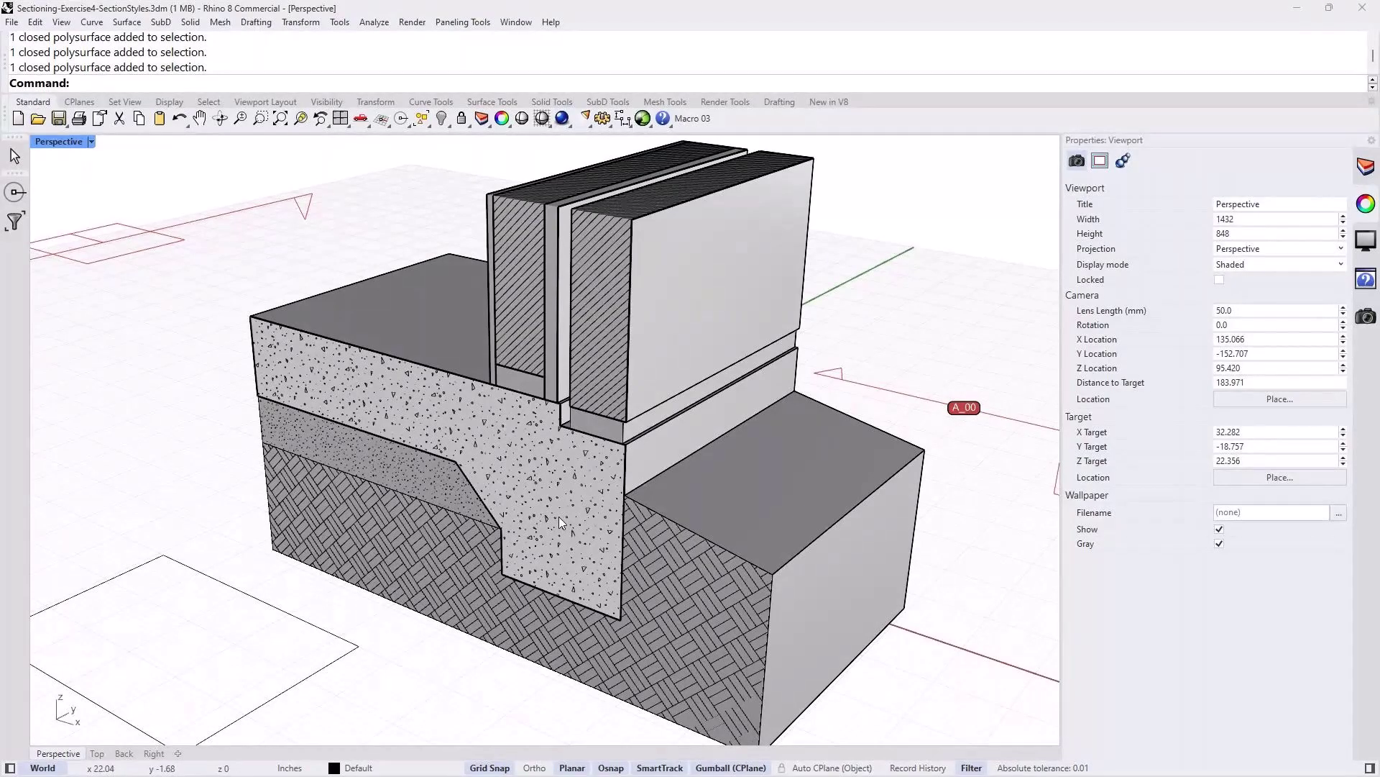
# Step: Give the thin panel between the walls a custom section style by object with the Grid hatch pattern rotated 45
pyautogui.click(559, 331)
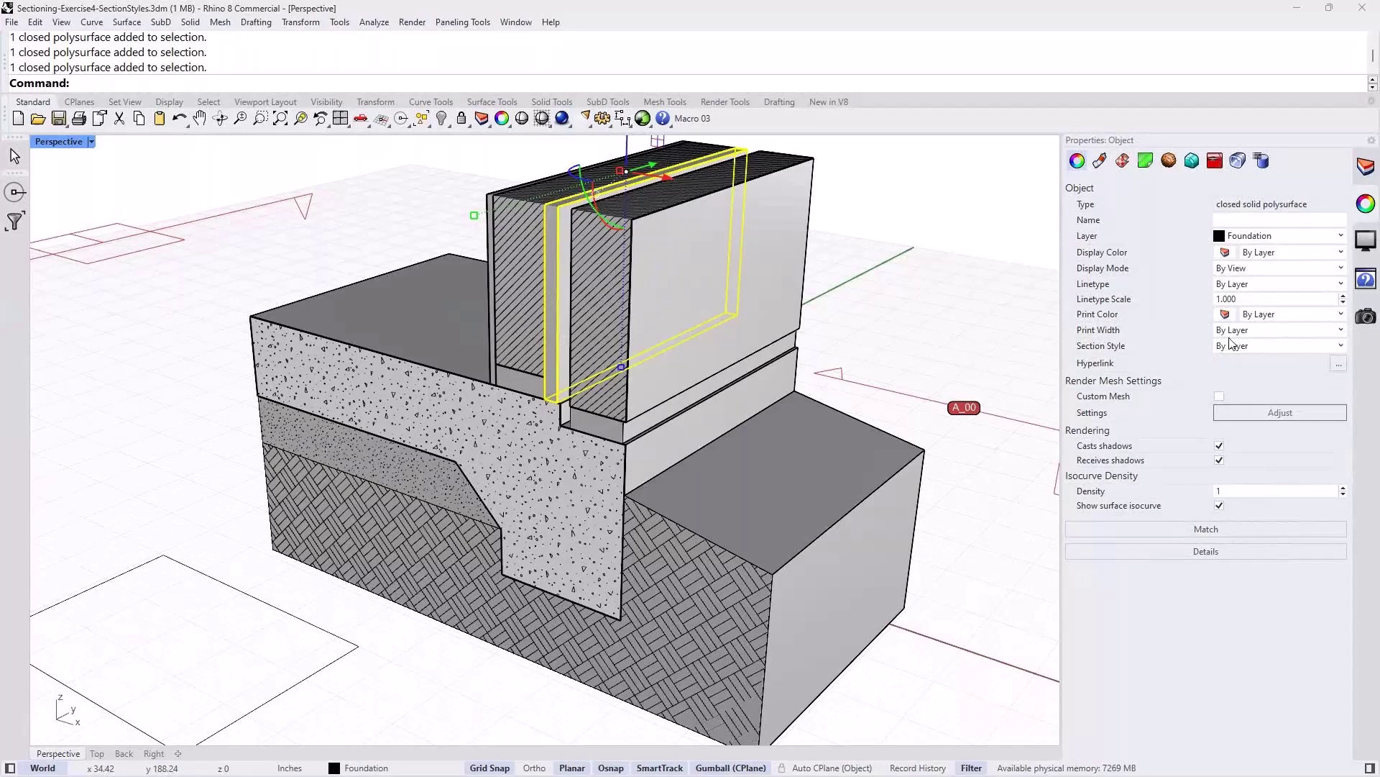
pyautogui.click(1341, 347)
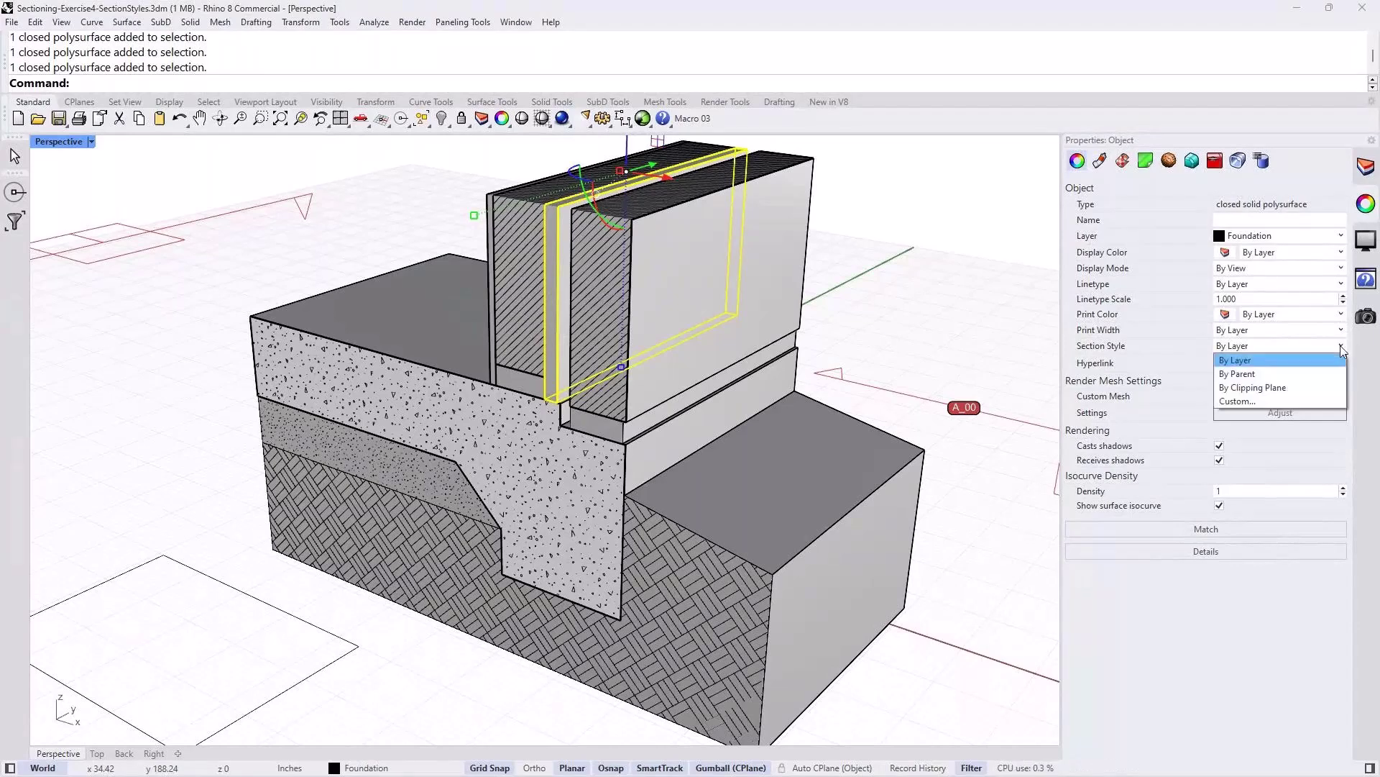
pyautogui.click(1235, 402)
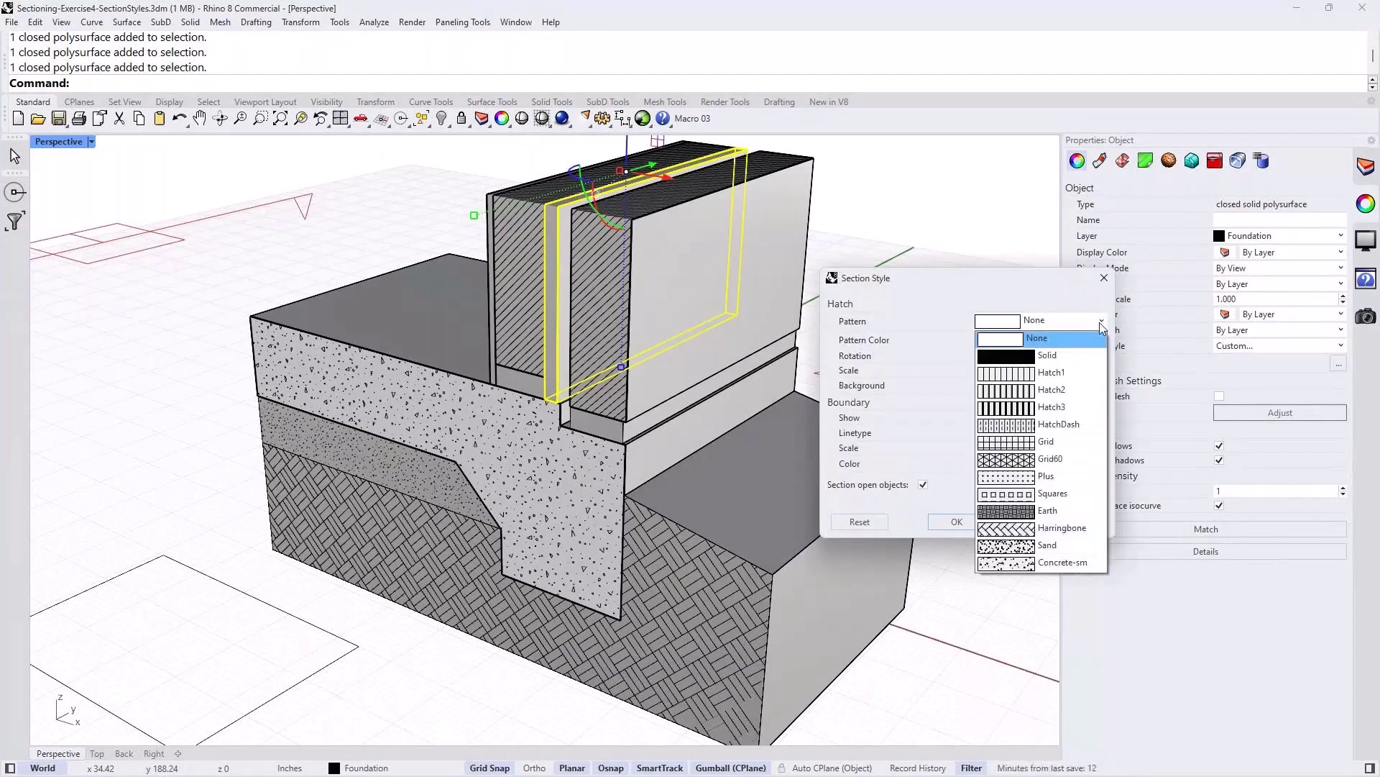
pyautogui.click(1102, 322)
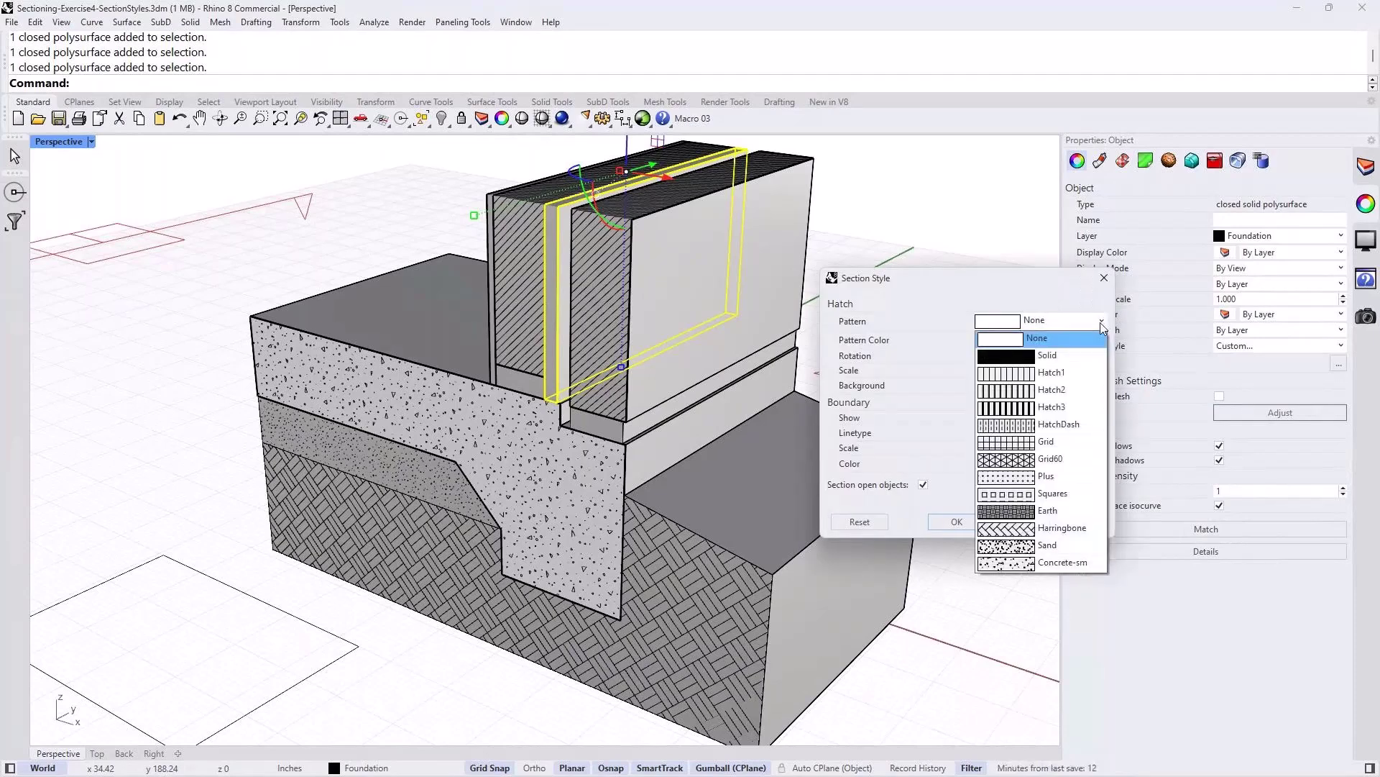
pyautogui.click(1055, 442)
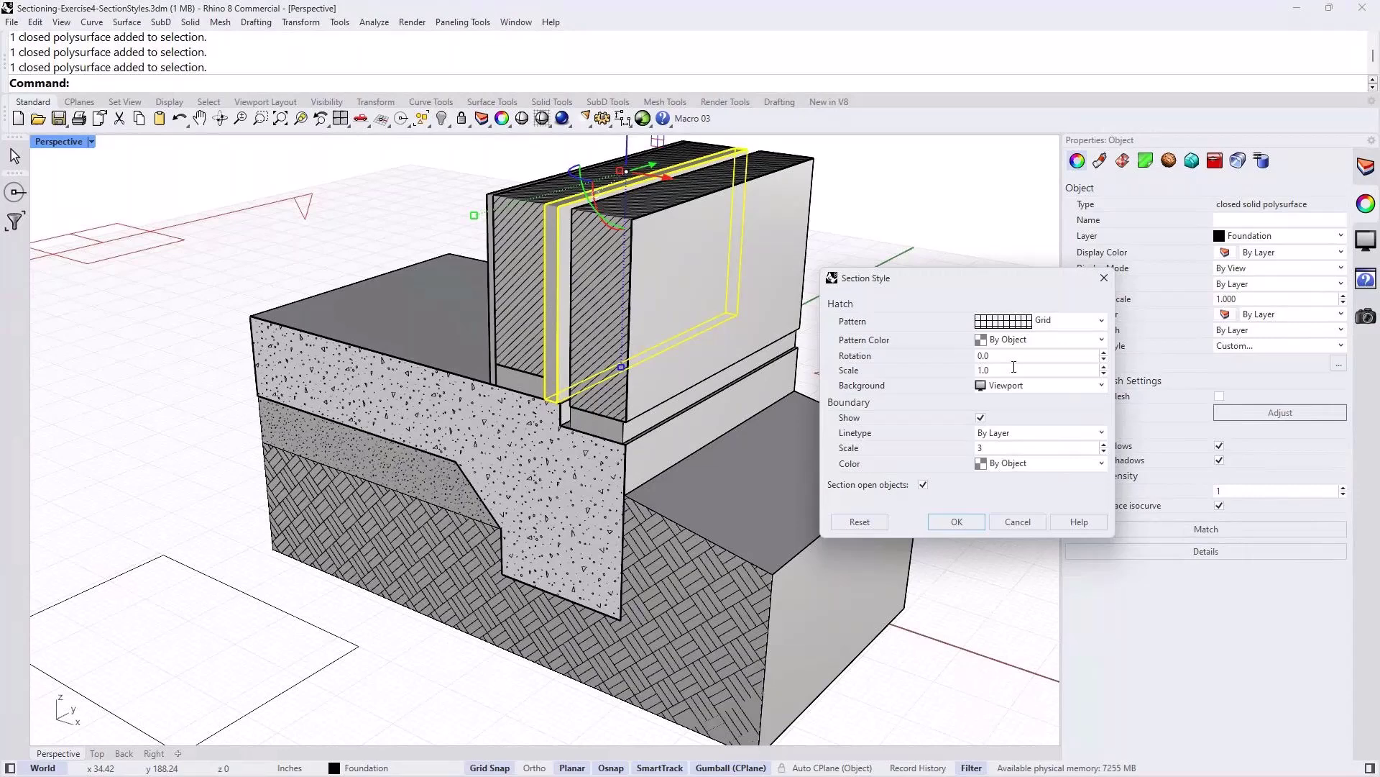
pyautogui.doubleClick(1003, 354)
pyautogui.write('45')
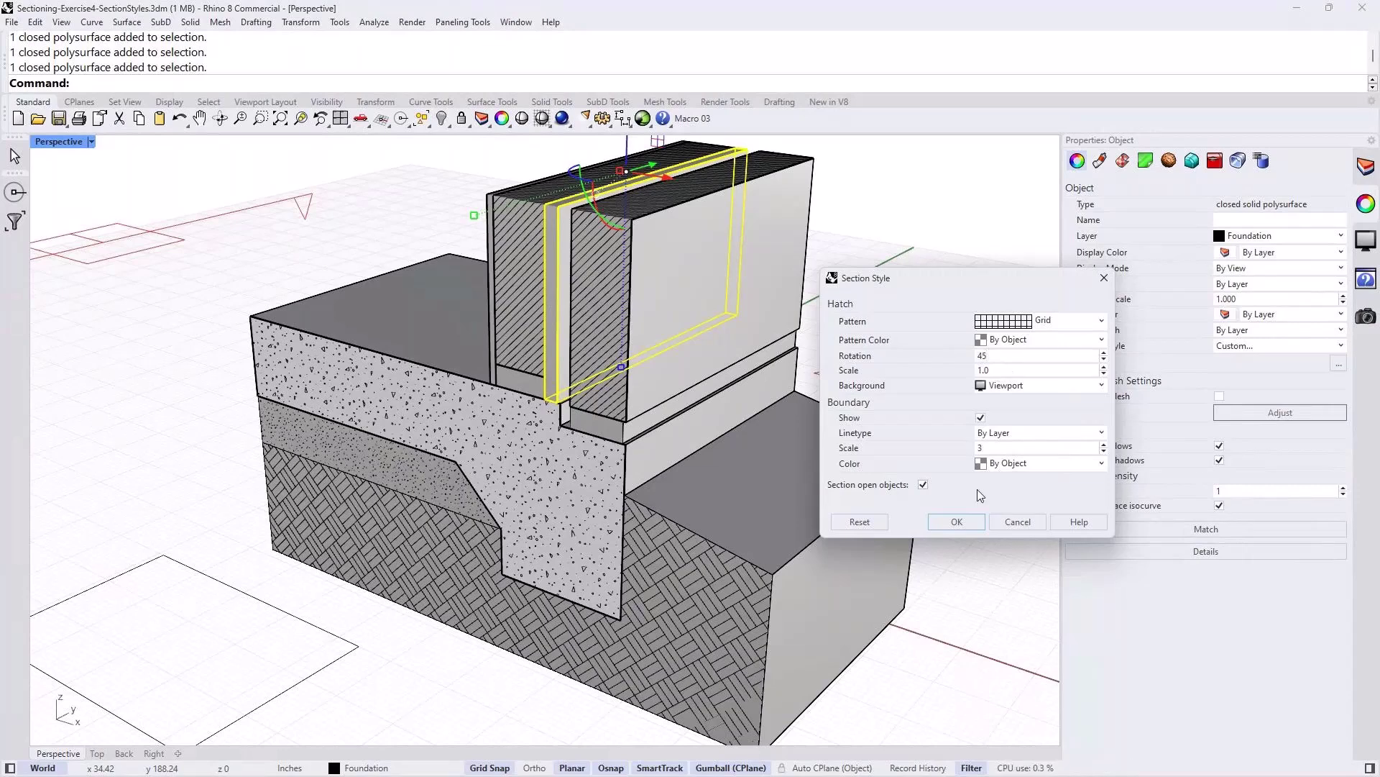
pyautogui.click(966, 517)
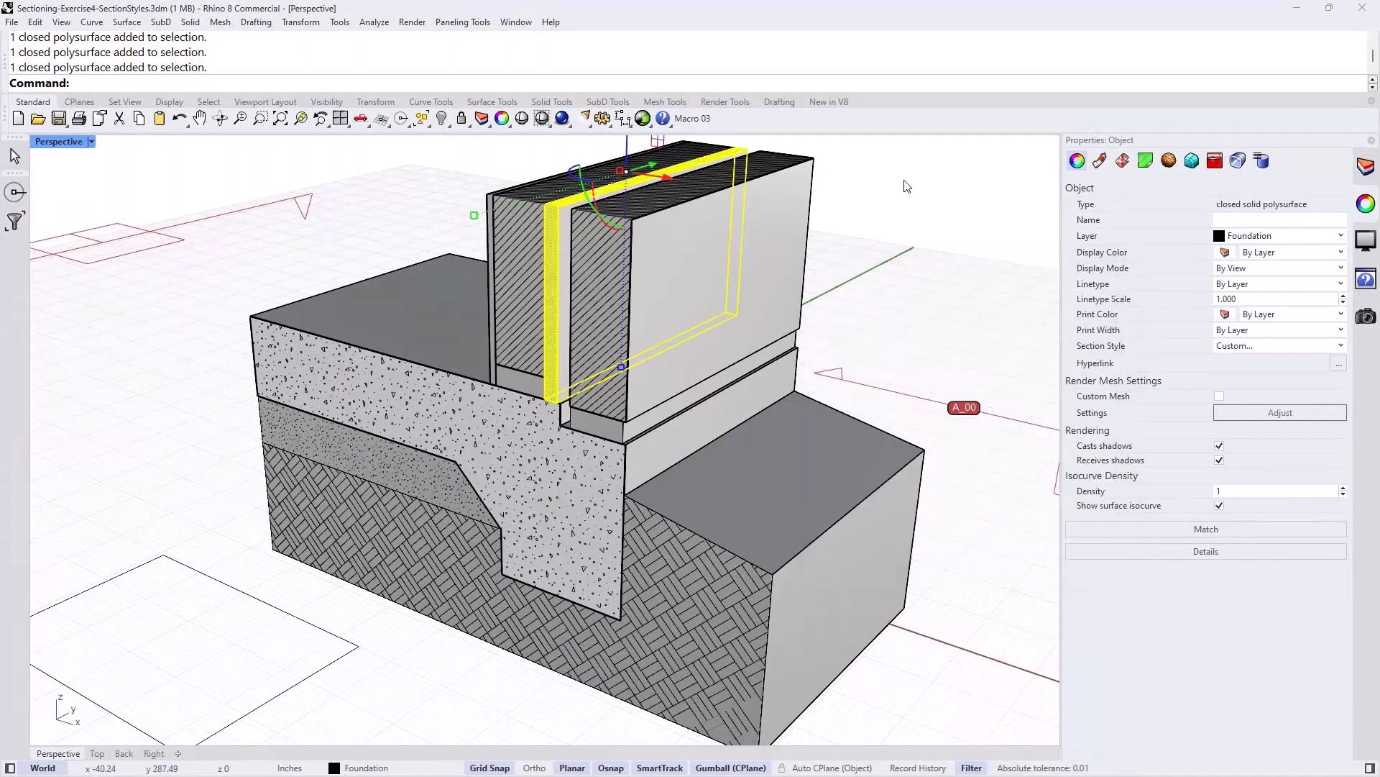
pyautogui.press('Escape')
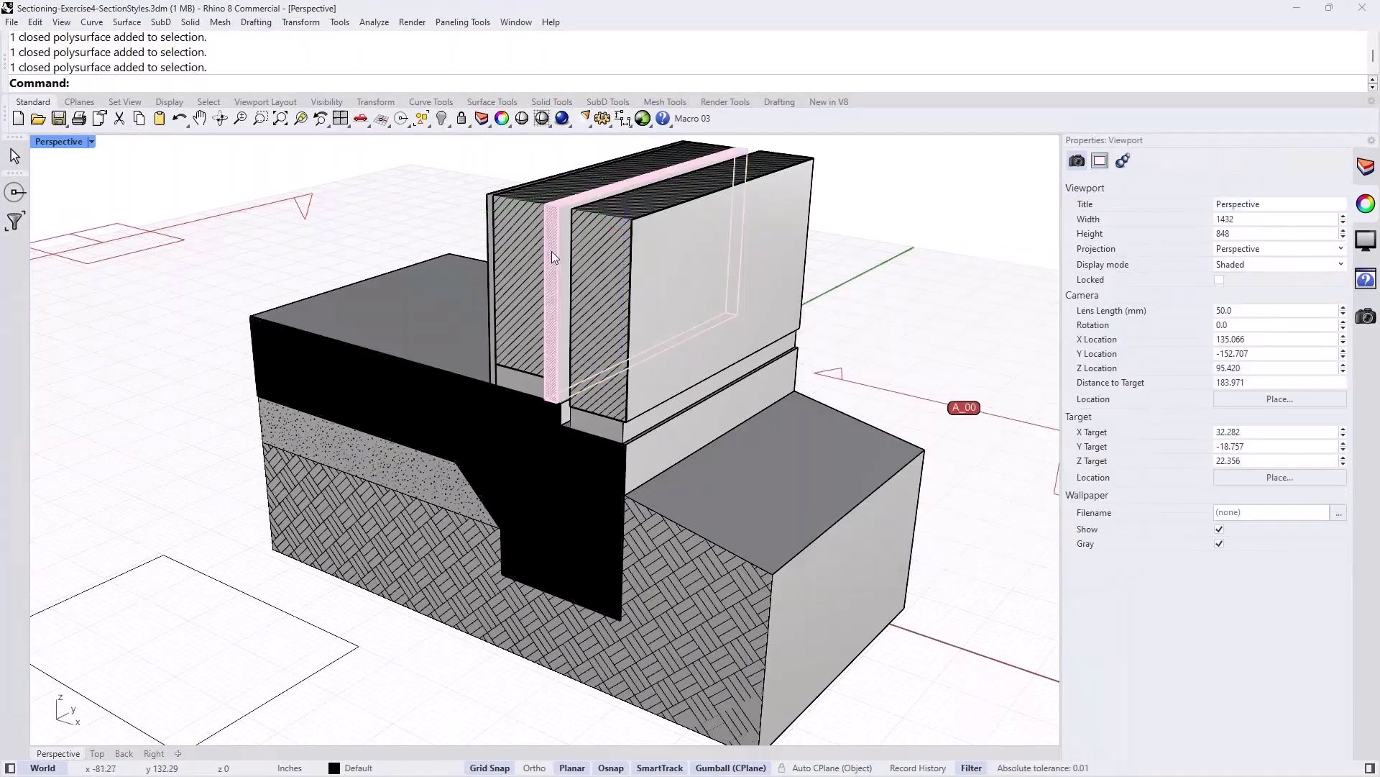
# Step: Change the hatch scale in the custom section style of the thin panel between the walls, and clear the selection
pyautogui.click(551, 252)
pyautogui.click(601, 290)
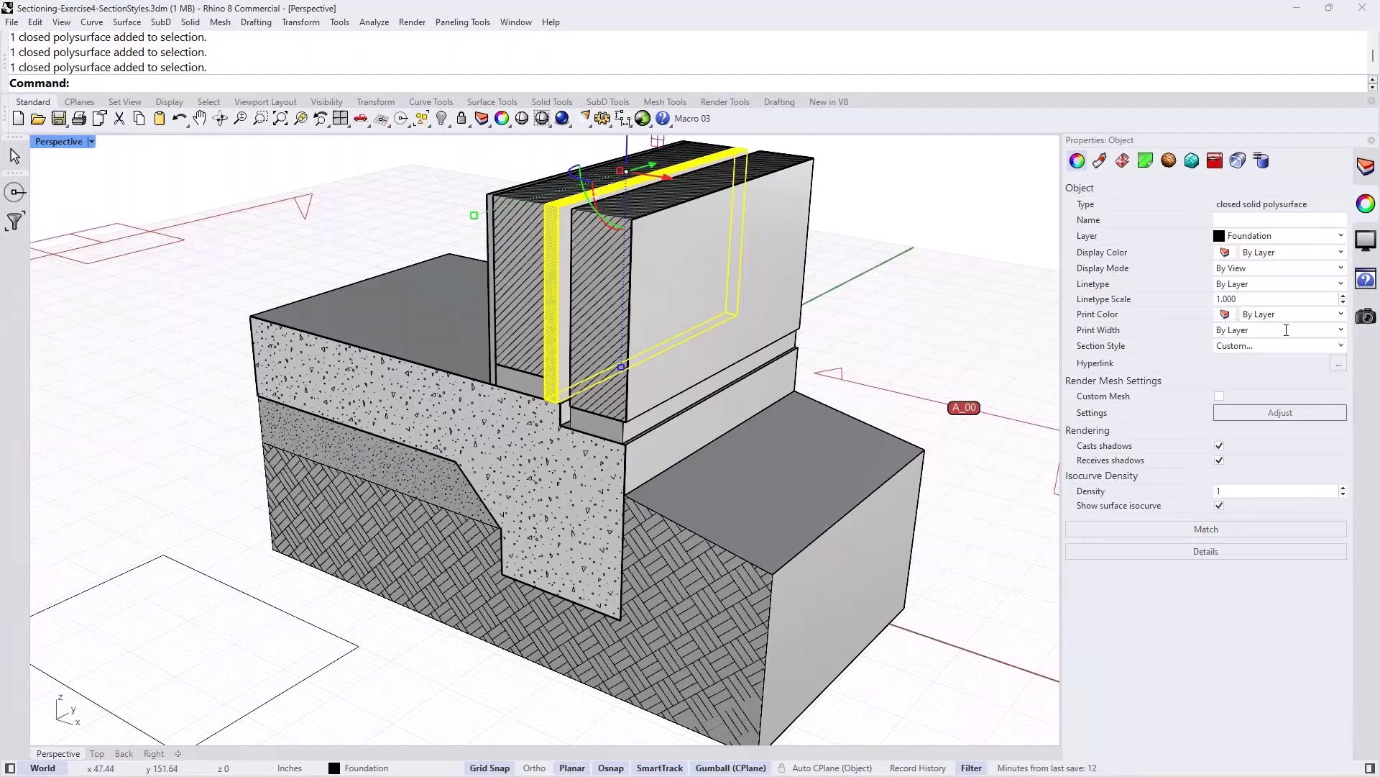
pyautogui.click(1248, 346)
pyautogui.click(1238, 402)
pyautogui.doubleClick(996, 373)
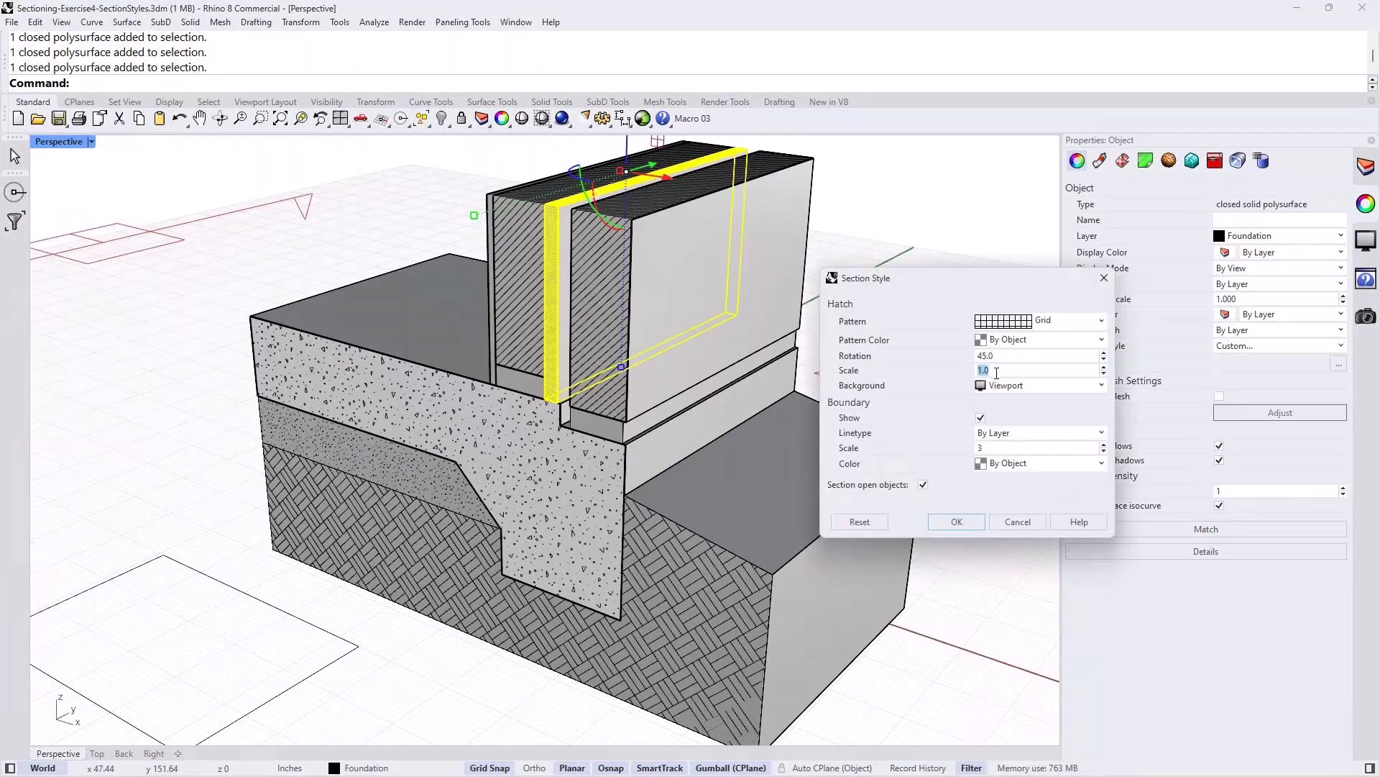
pyautogui.press('Escape')
pyautogui.click(926, 277)
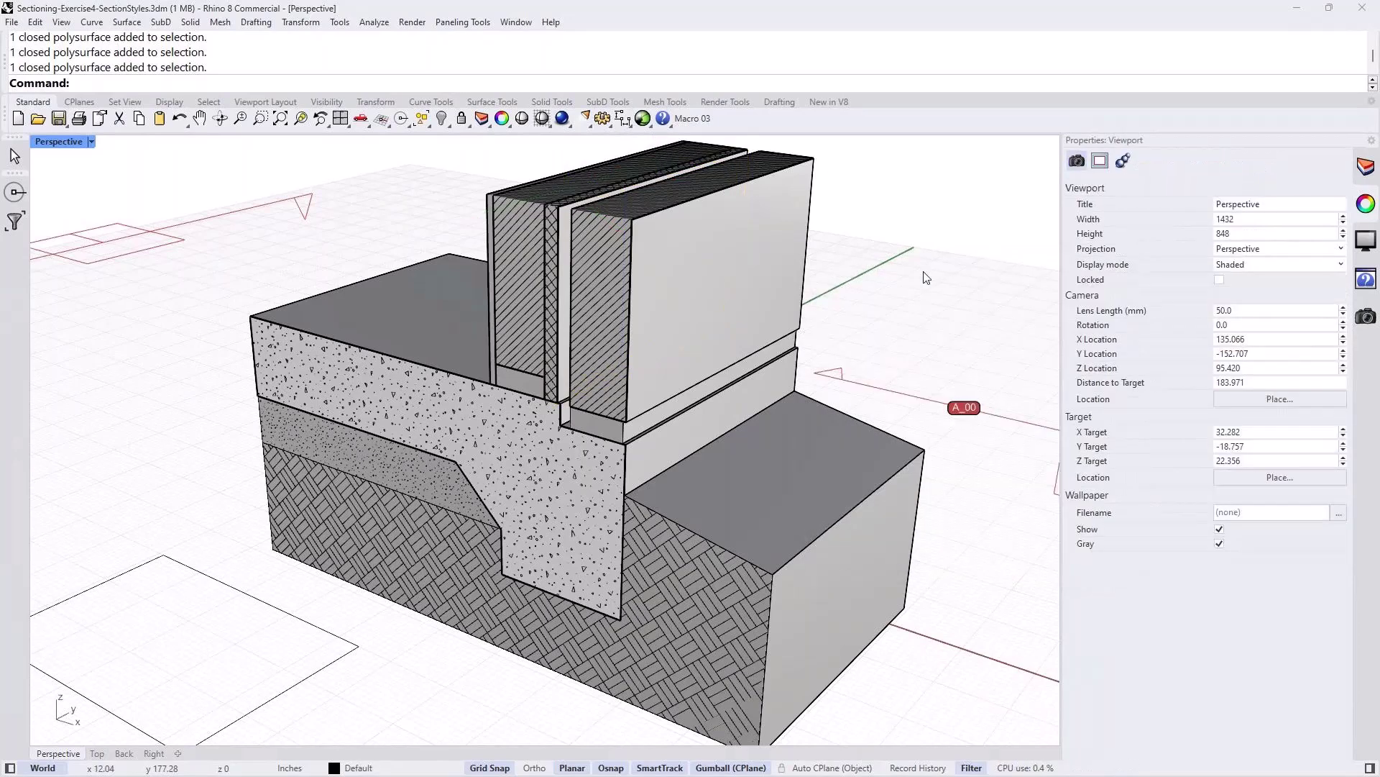